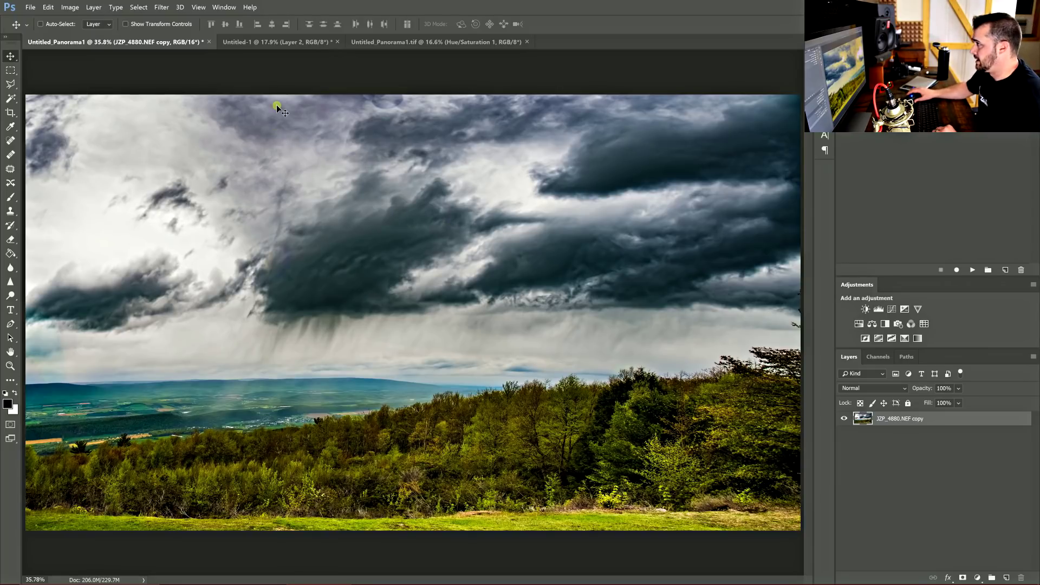
- In Untitled-1, check the right half of Layer 2 against the background, then zoom to inspect the centre join
click(235, 42)
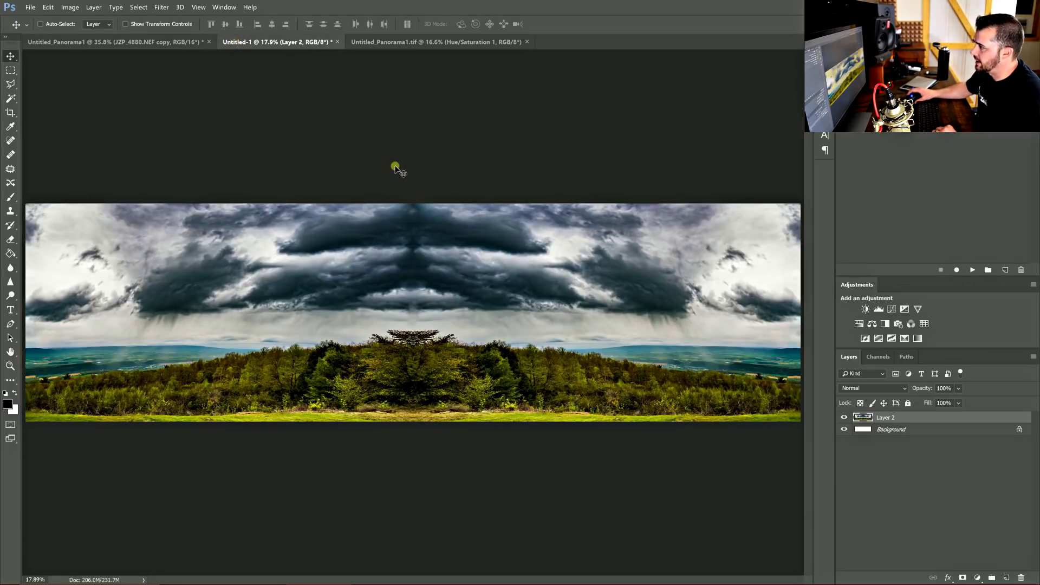
click(11, 70)
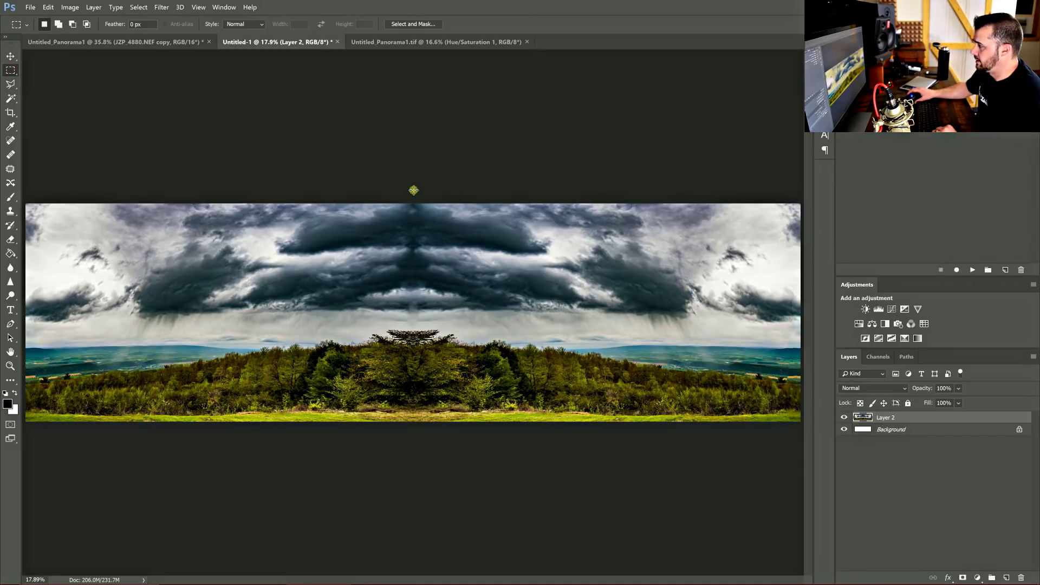
drag(412, 192, 866, 564)
click(844, 418)
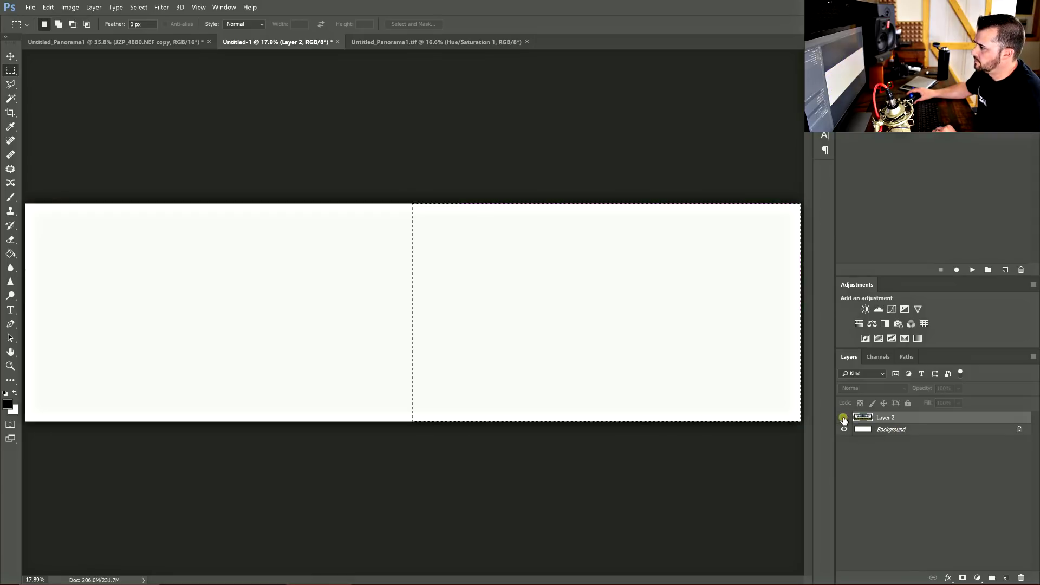
click(844, 418)
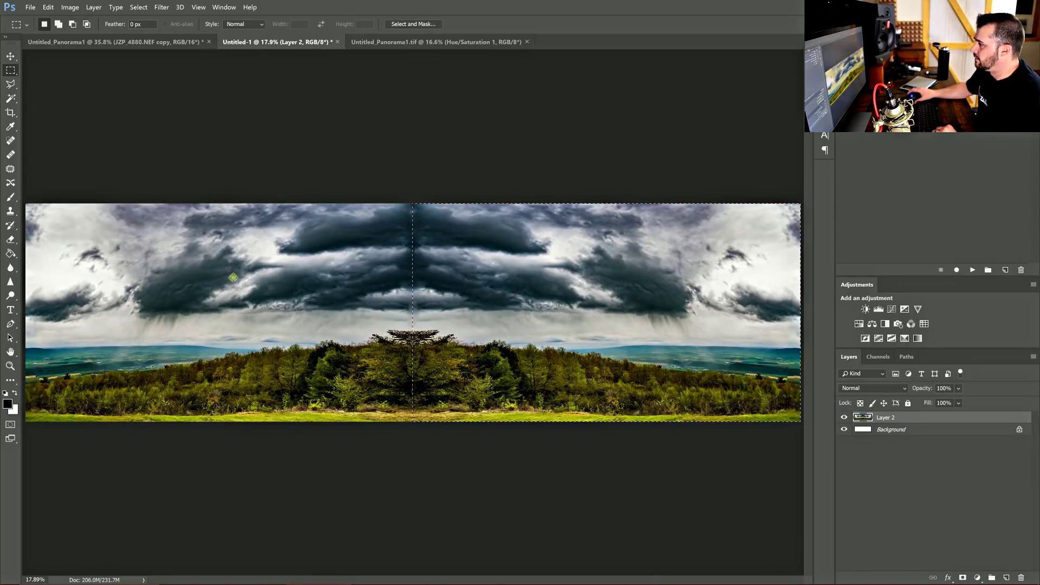
key(ctrl+d)
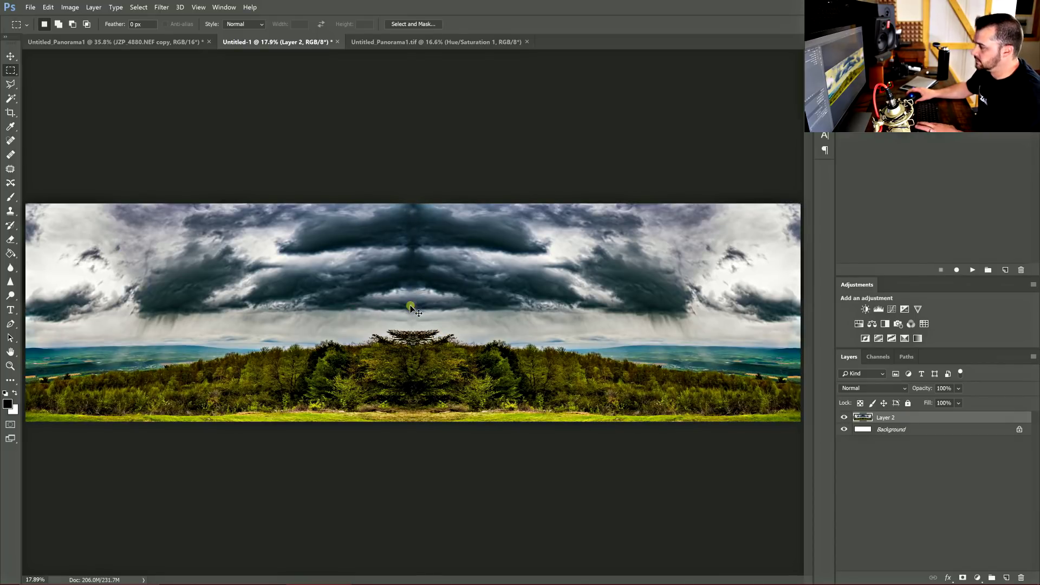
scroll(367, 328, up, 4)
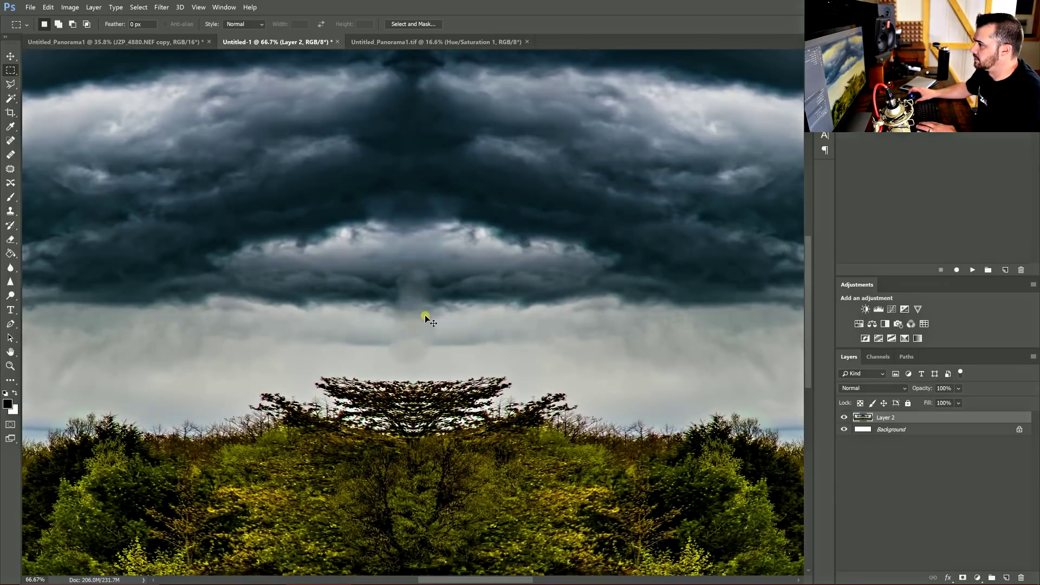
scroll(464, 328, down, 6)
scroll(405, 292, up, 1)
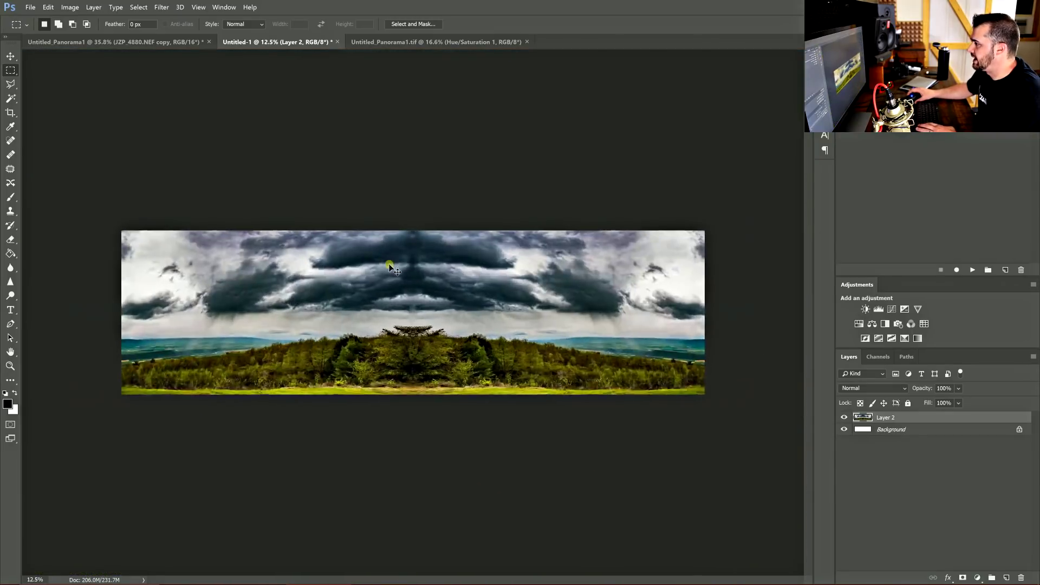
- Clone Stamp over the storm-cloud seam at the panorama's centre with a brush enlarged to 700
click(9, 212)
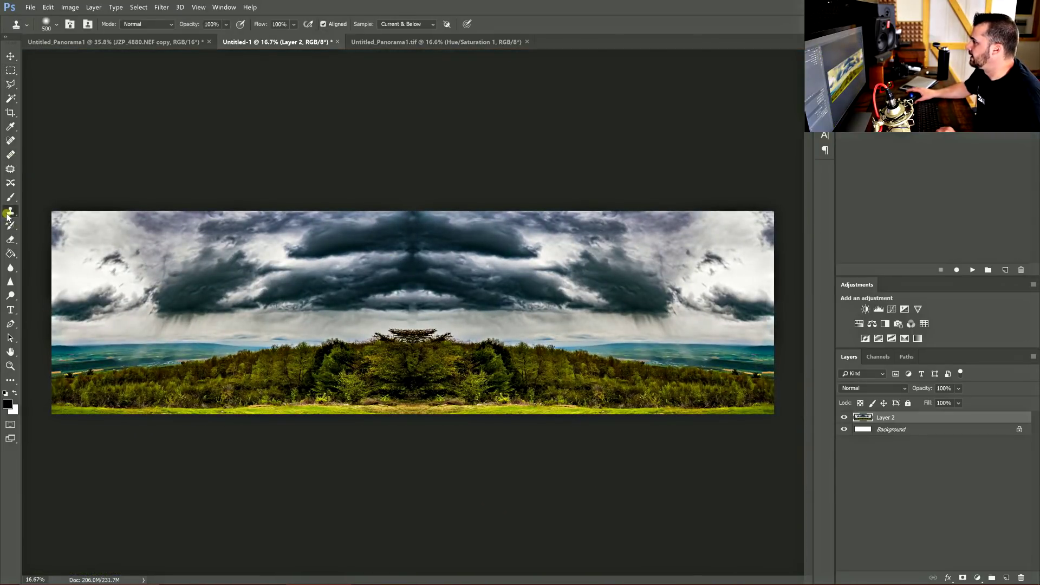
key(bracketleft)
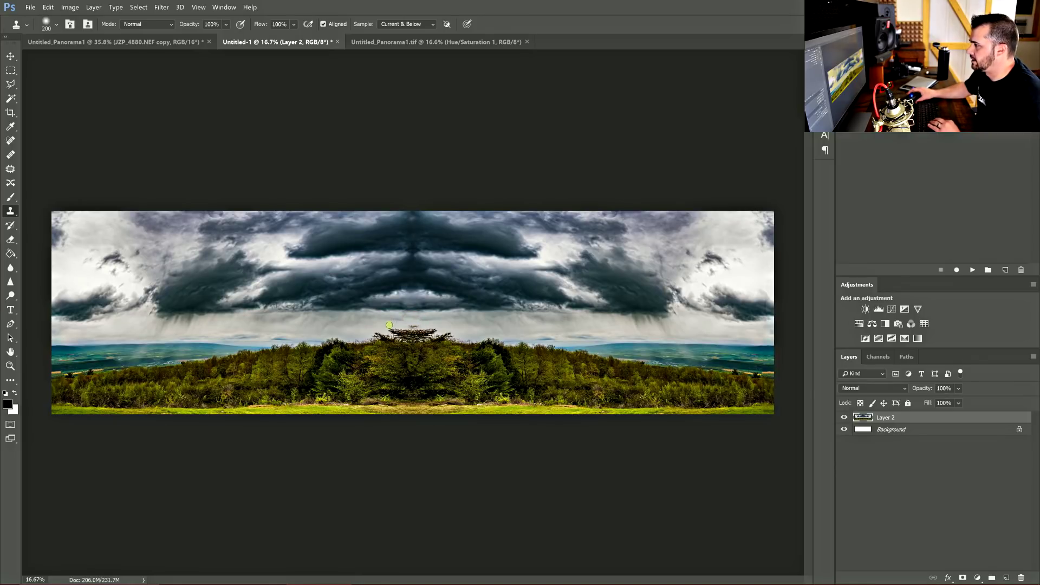
key(bracketright)
key(bracketright)
key(bracketright)
key(bracketright)
key(bracketright)
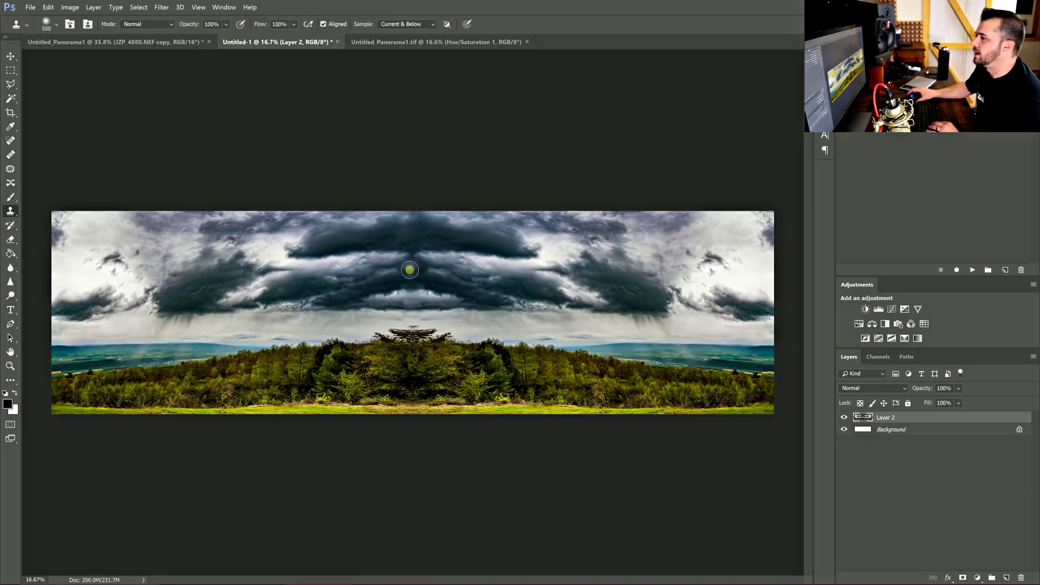
click(10, 57)
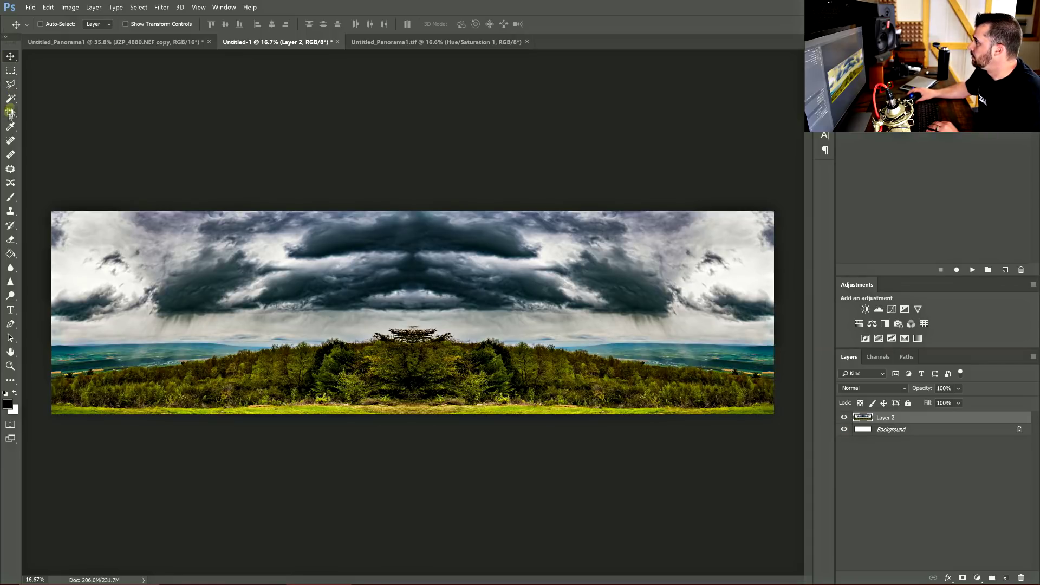
- Cut the panorama's right half onto a new Layer 3
click(11, 71)
drag(411, 202, 877, 579)
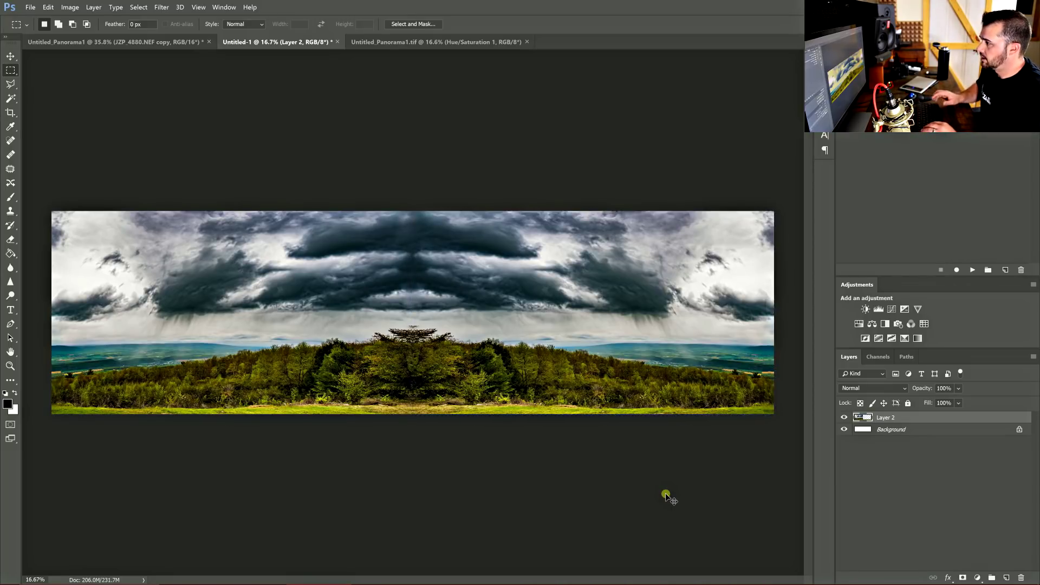
key(Delete)
key(ctrl+d)
key(ctrl+j)
drag(665, 492, 735, 417)
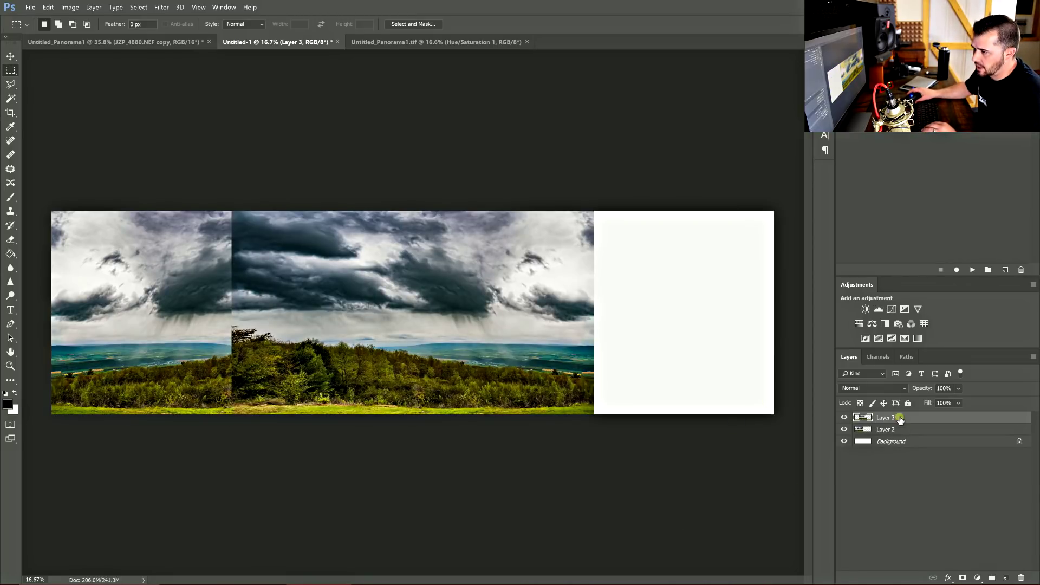
- Slide Layer 3 to the left half and Layer 2 to the right half of the canvas
click(10, 56)
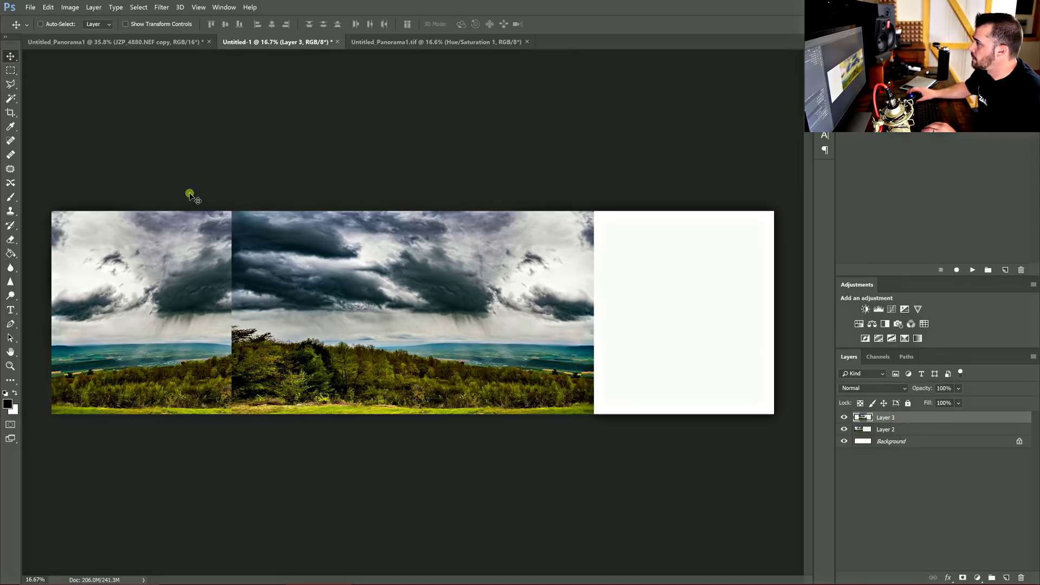
drag(451, 379, 279, 376)
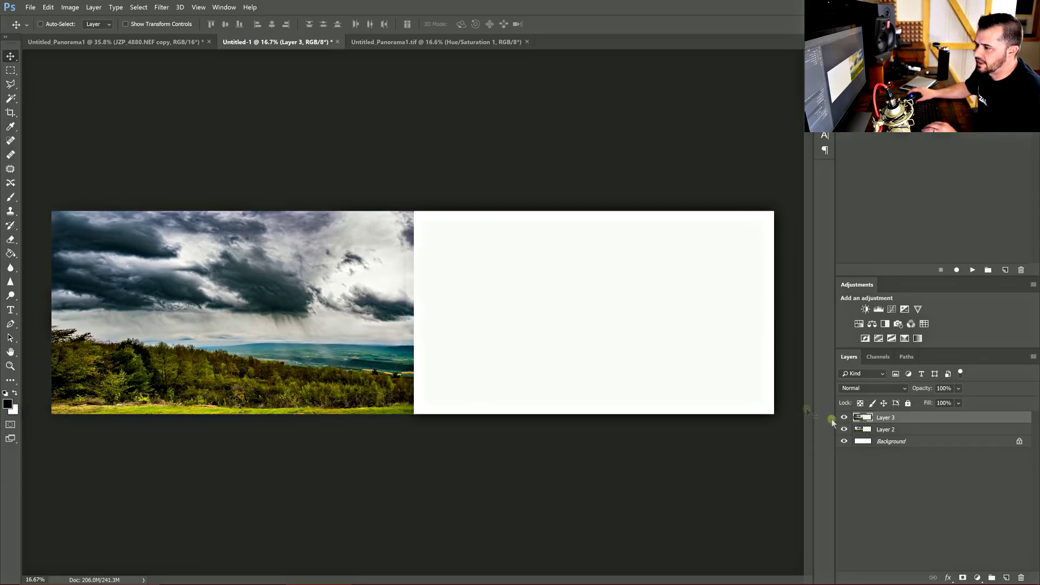
click(884, 429)
drag(297, 313, 658, 310)
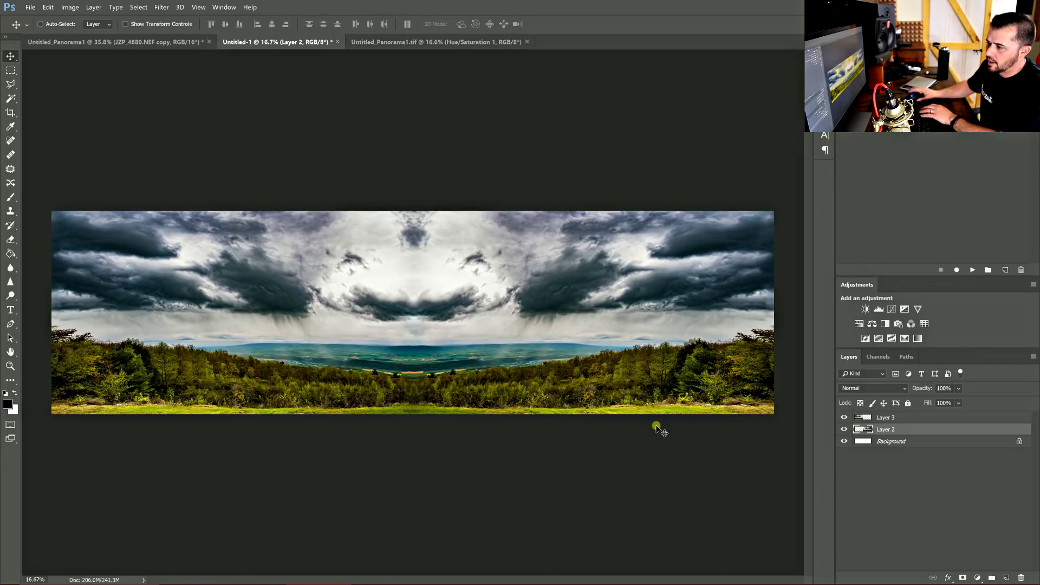
- Hide the Background and merge the two halves into one layer, keeping 8 Bits/Channel
click(844, 441)
key(ctrl+shift+e)
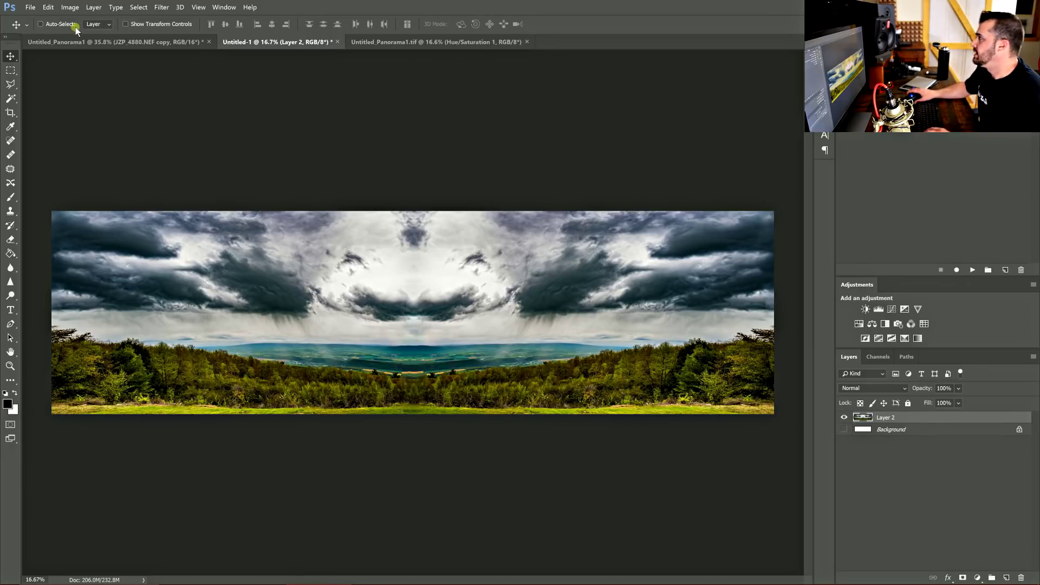
click(70, 7)
mouse_move(73, 16)
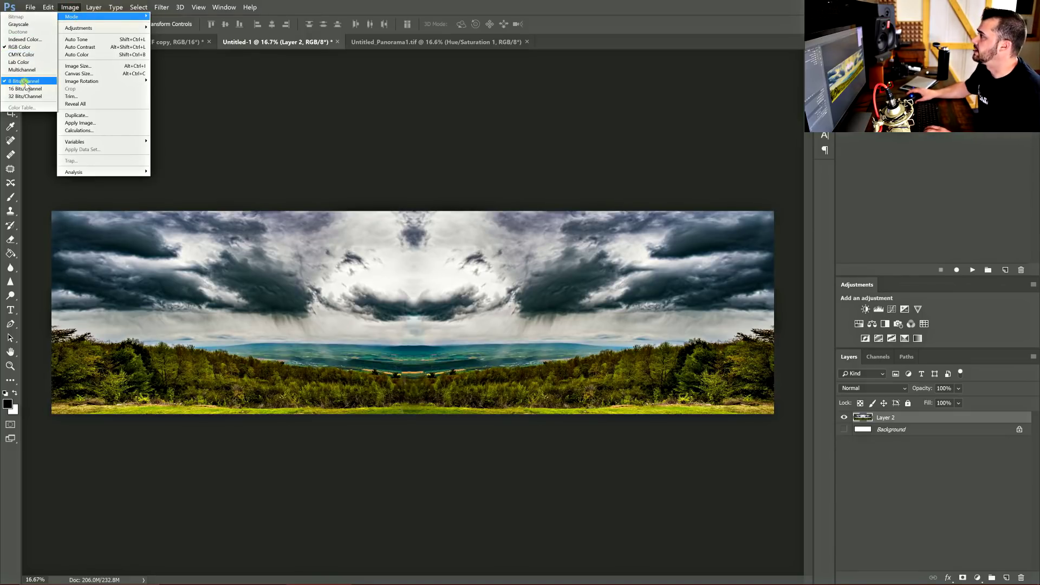
click(70, 7)
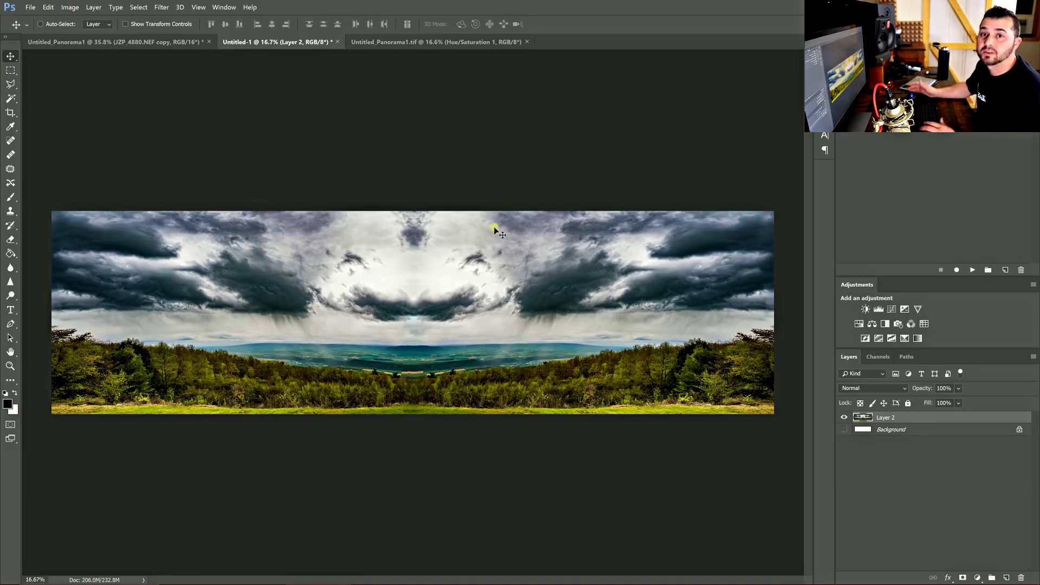
- Flip the merged panorama vertically so the trees run along the top
click(48, 7)
mouse_move(106, 180)
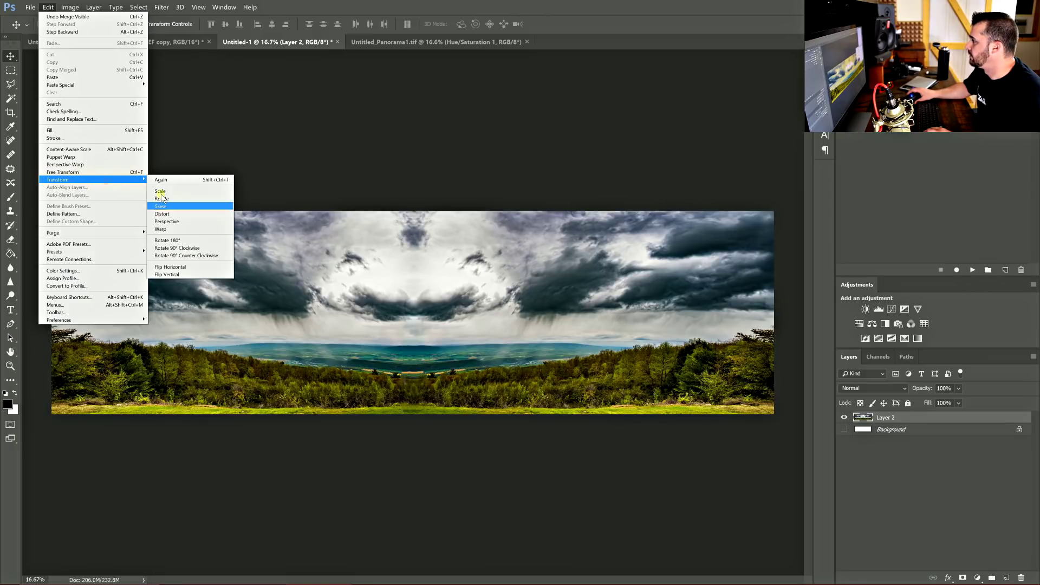
click(167, 274)
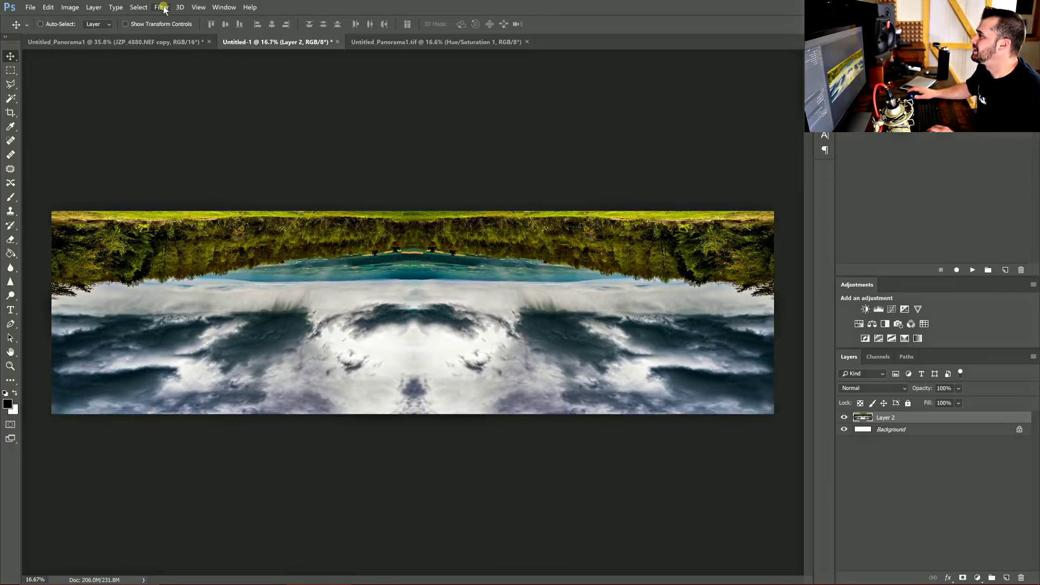
click(163, 8)
- Apply Polar Coordinates with Rectangular to Polar to Layer 2
mouse_move(206, 127)
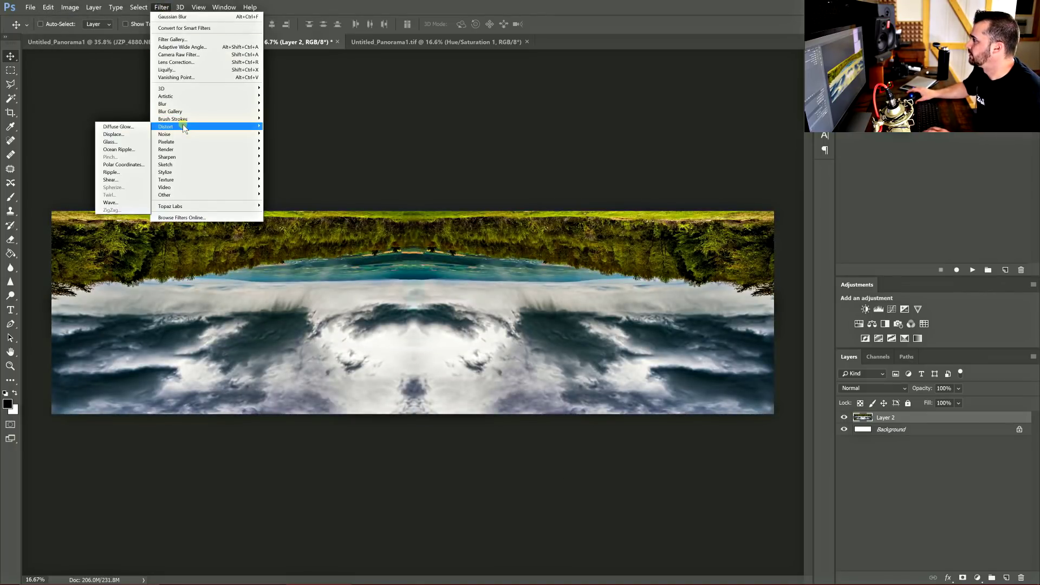
click(133, 165)
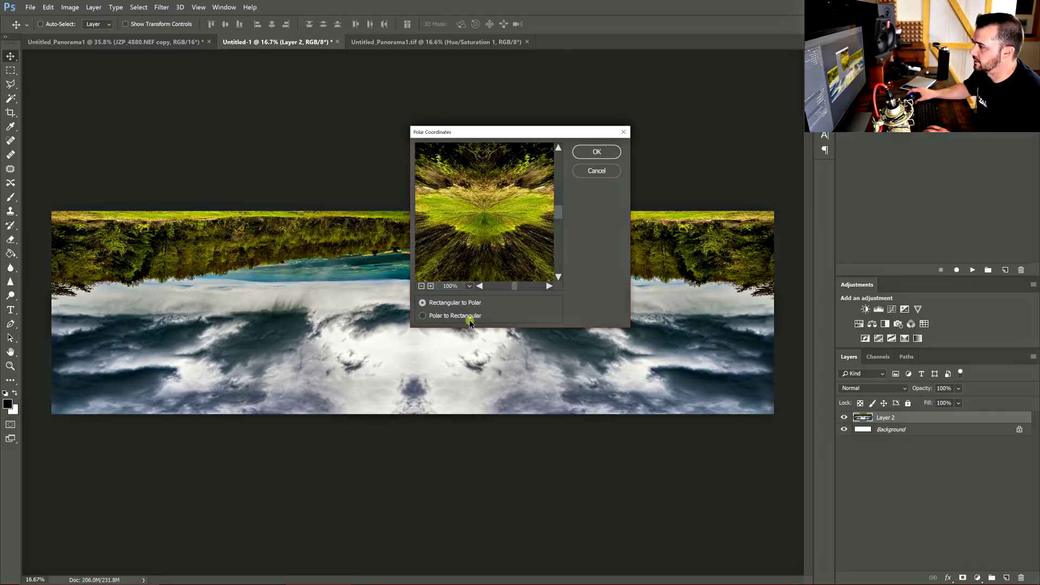
click(600, 153)
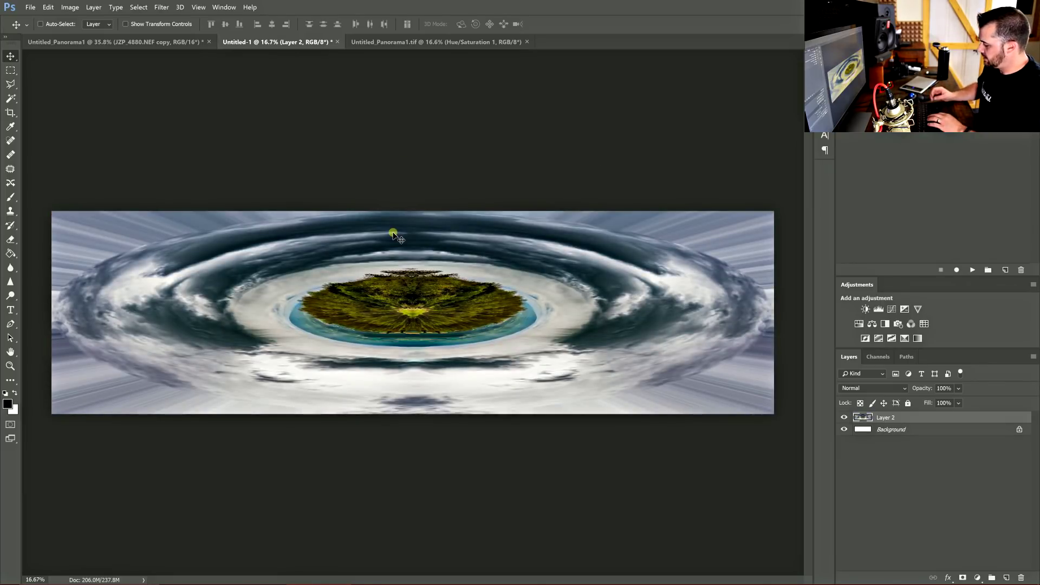
- Create a 6000 × 6000 px document, then return to Untitled-2 after viewing the warped panorama
key(ctrl+n)
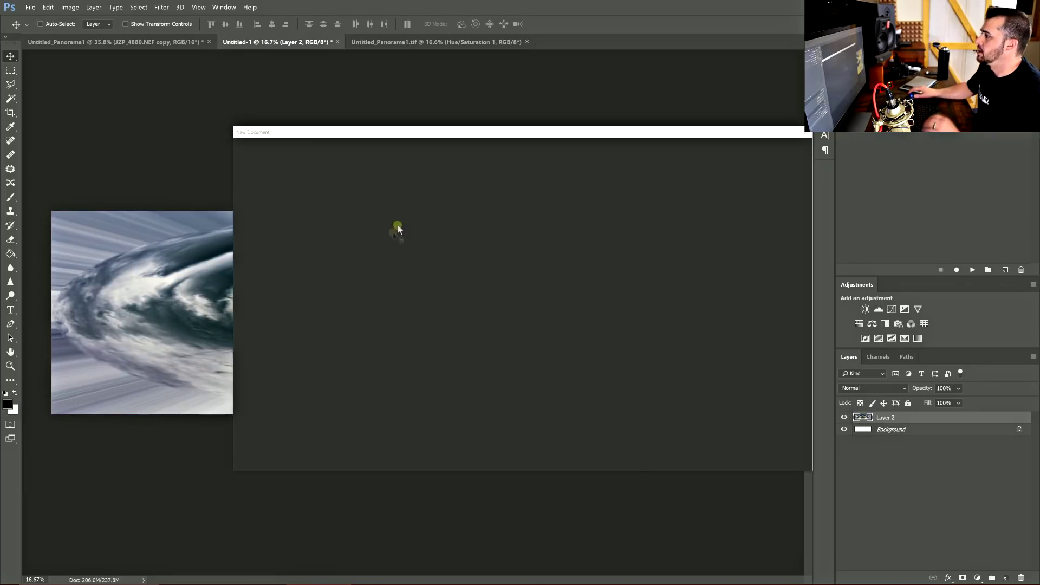
drag(686, 263, 653, 262)
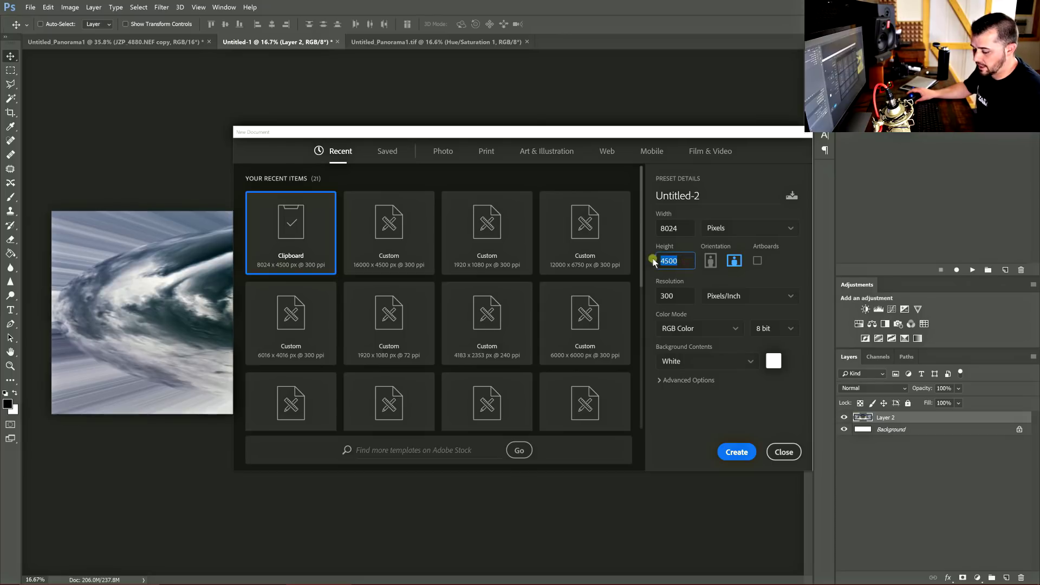
text(6000)
drag(677, 228, 646, 237)
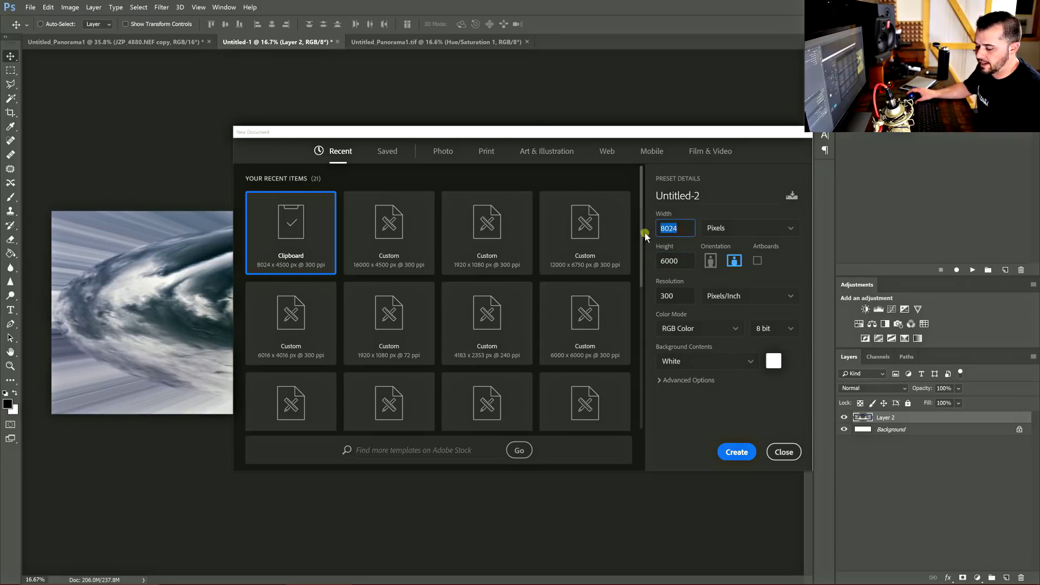
text(6000)
click(736, 452)
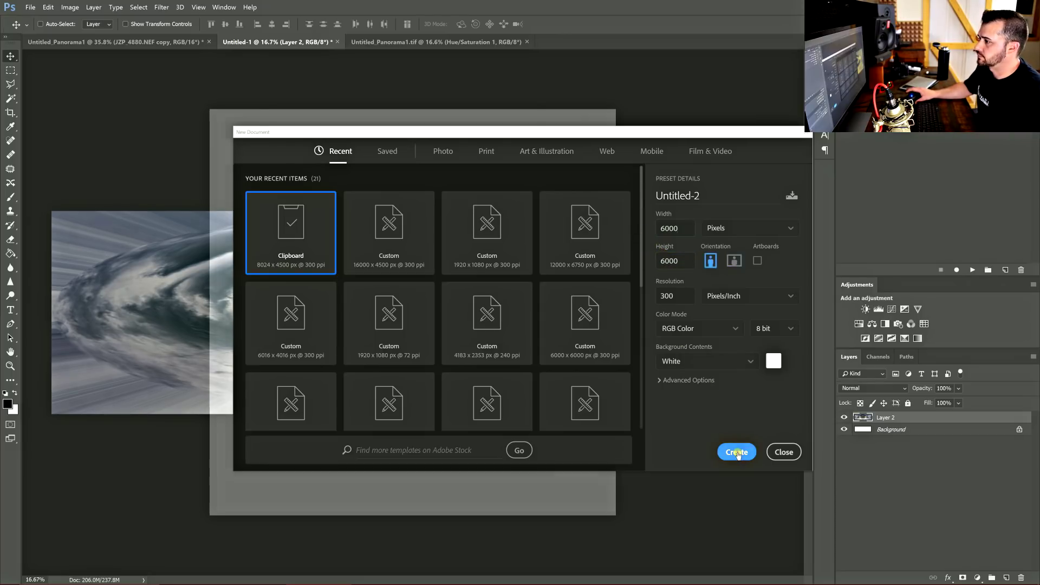
click(301, 47)
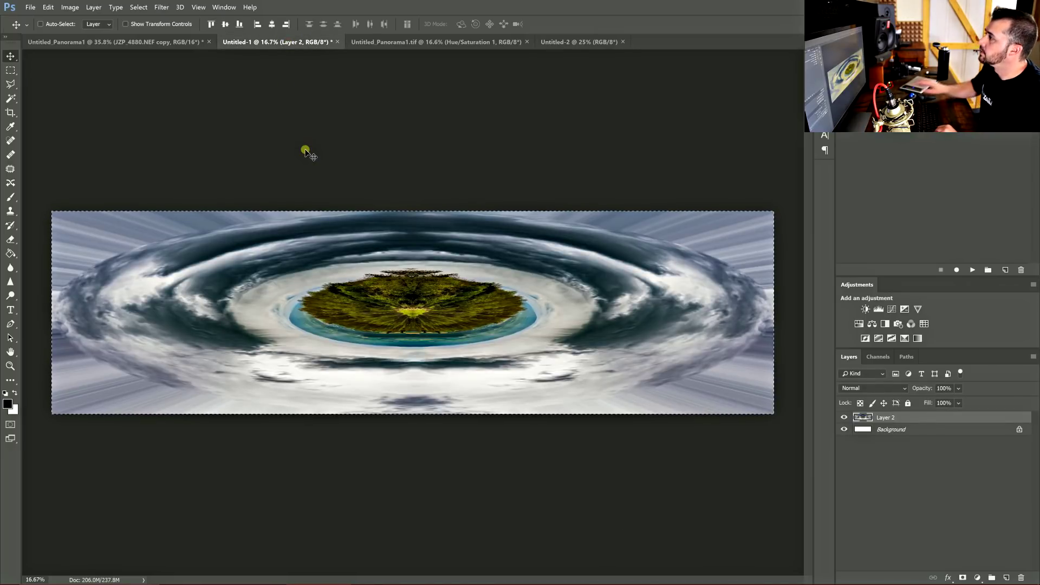
click(558, 43)
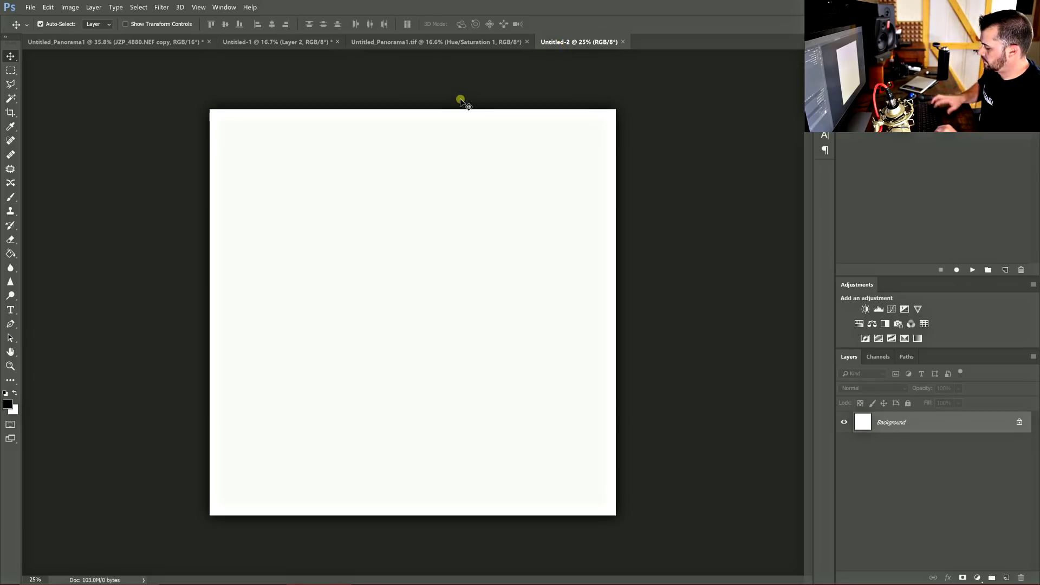
- Paste the warped panorama as Layer 1 and Free Transform it to fill the 6000 × 6000 canvas
key(ctrl+v)
key(ctrl+t)
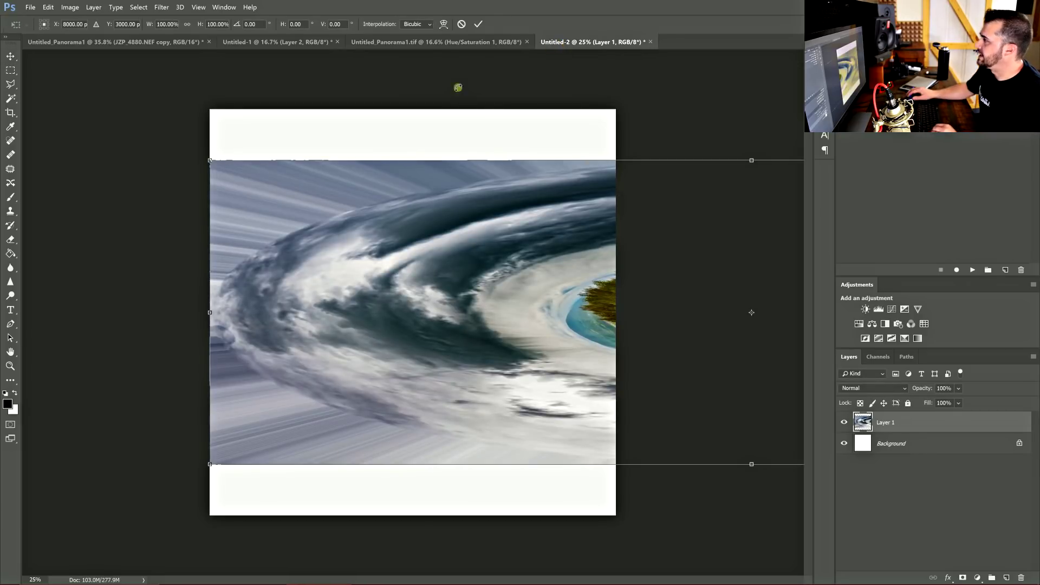
drag(209, 314, 647, 314)
drag(733, 339, 337, 406)
drag(514, 211, 614, 110)
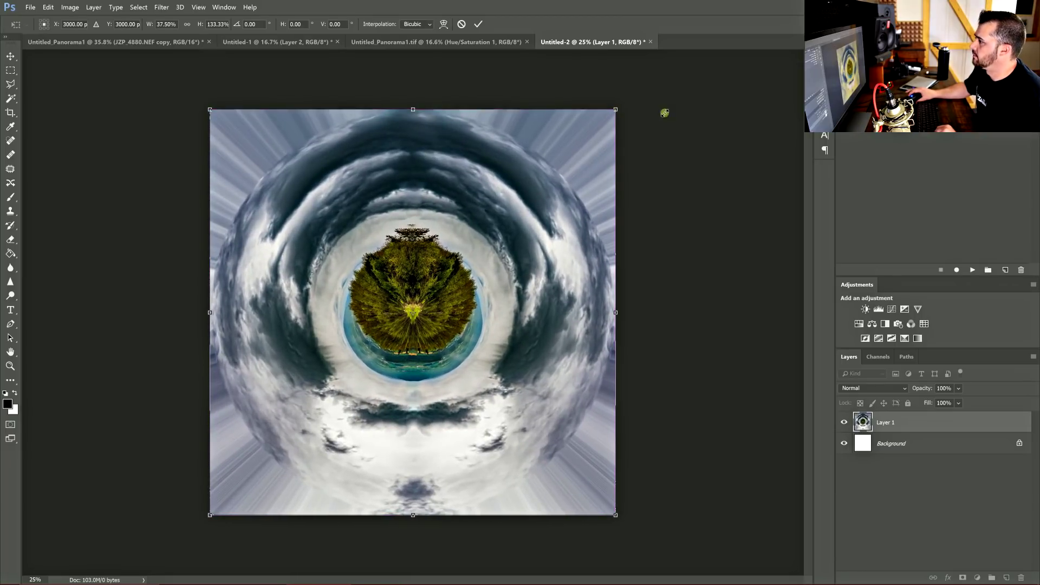
key(v)
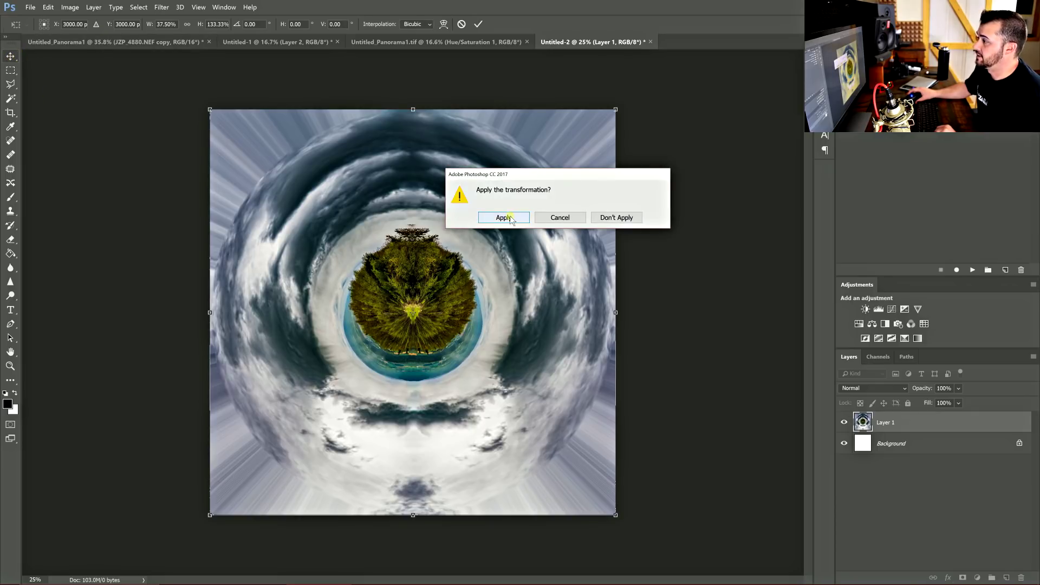
click(489, 215)
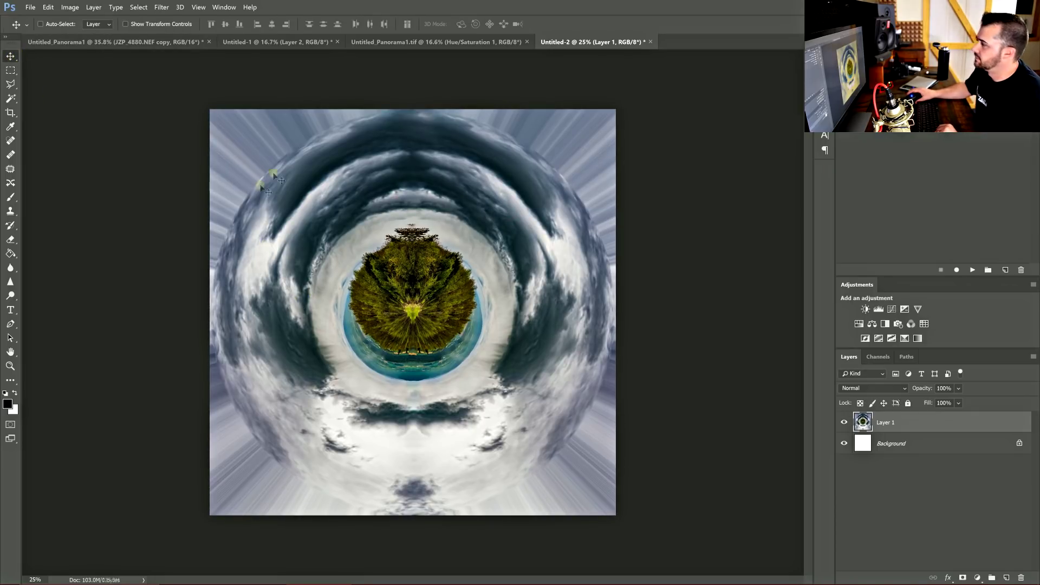
- Flip the tiny-planet layer vertically, zoom in on its trees, then fit the image on screen
click(48, 8)
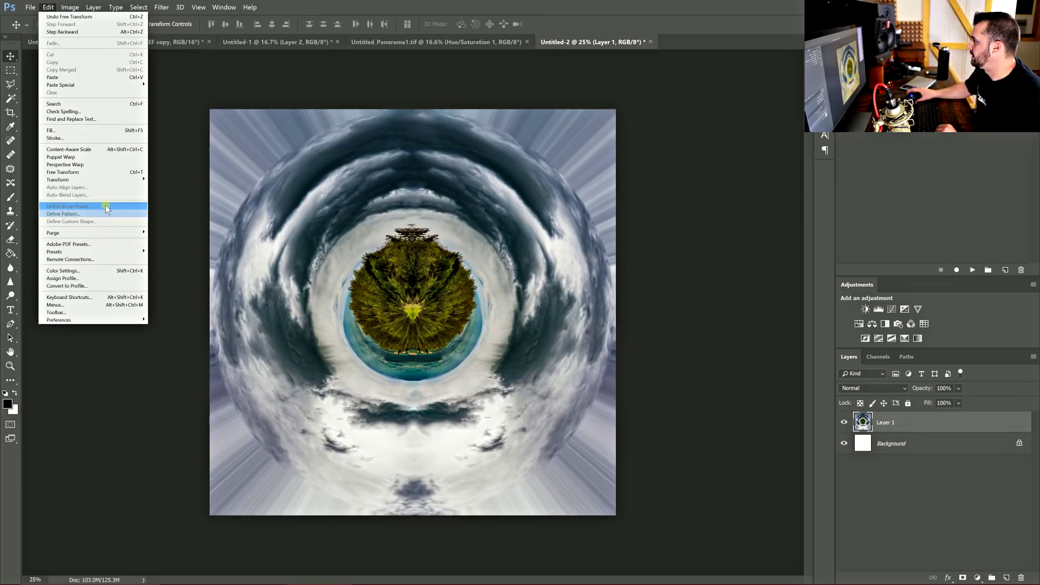
mouse_move(110, 181)
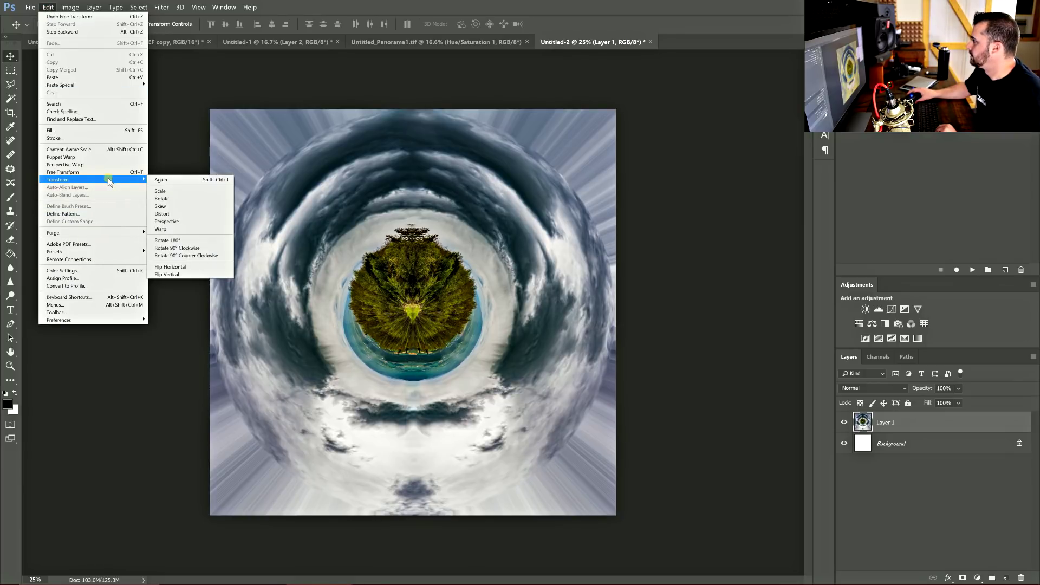
click(179, 274)
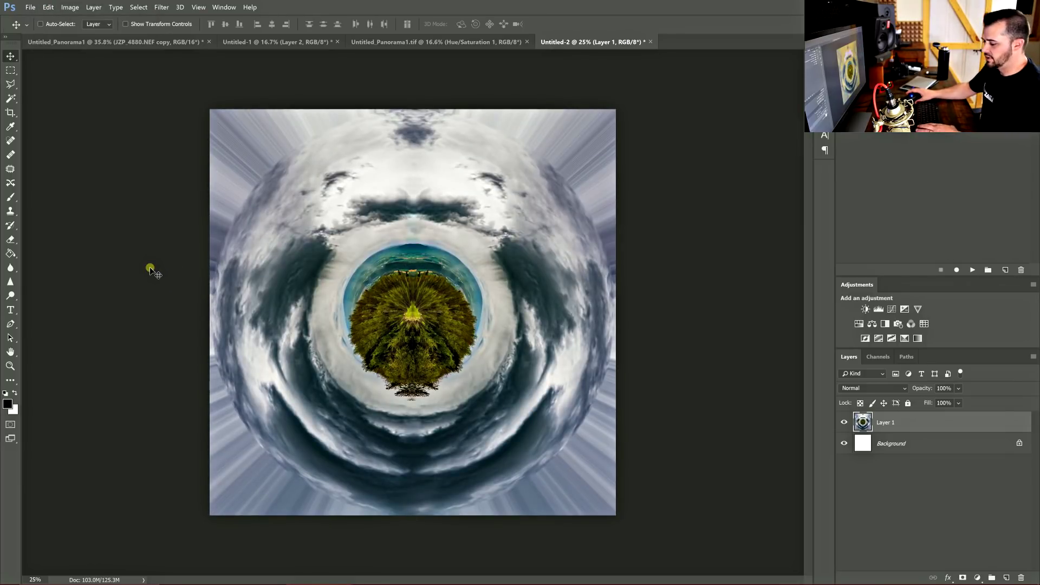
key(ctrl+plus)
key(ctrl+plus)
key(ctrl+plus)
key(ctrl+plus)
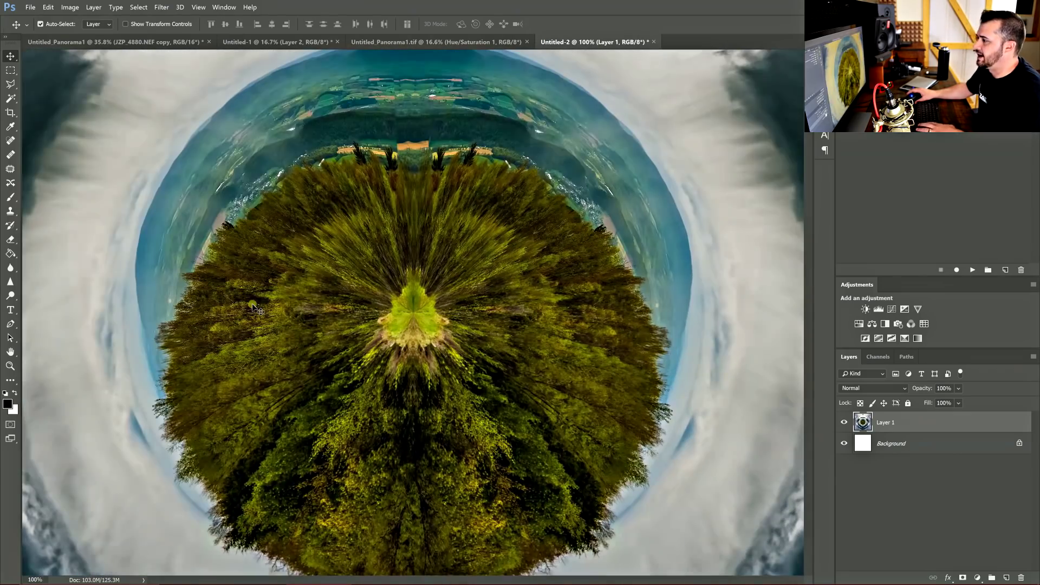
key(ctrl+plus)
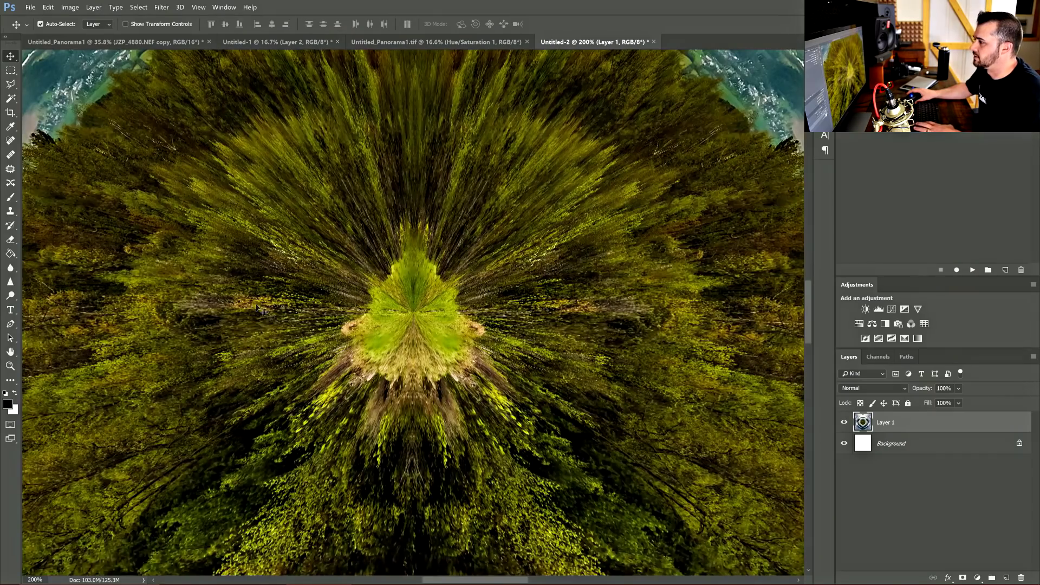
key(ctrl+0)
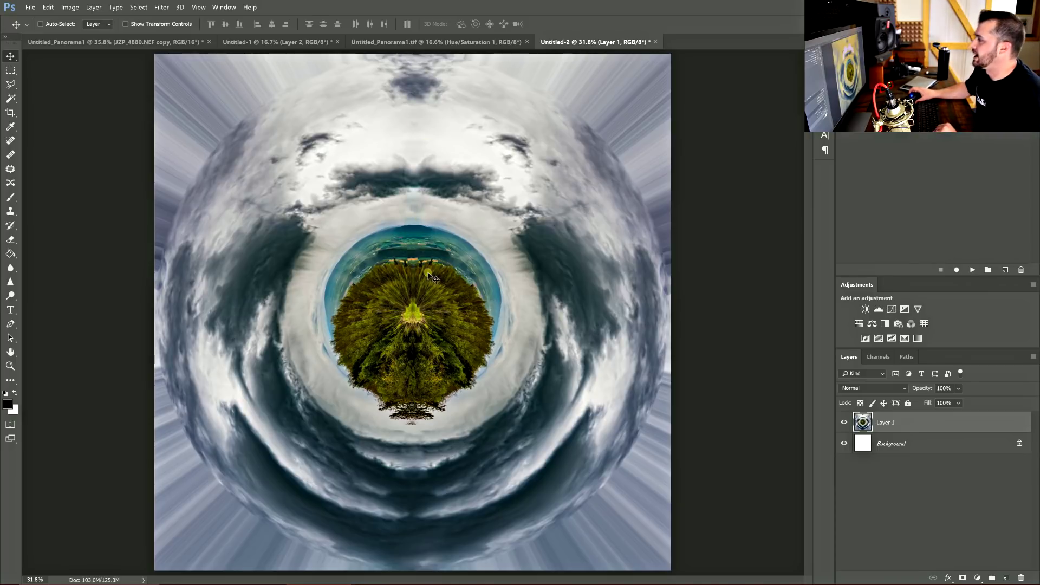
click(400, 44)
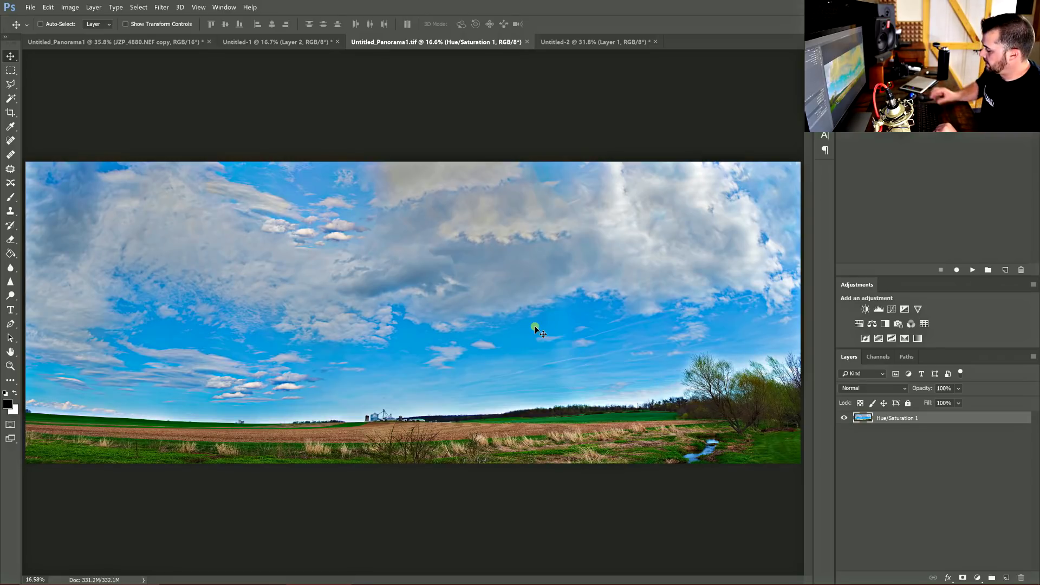
- Stamp all visible layers into a new Layer 1 and flip it vertically
key(ctrl+shift+alt+e)
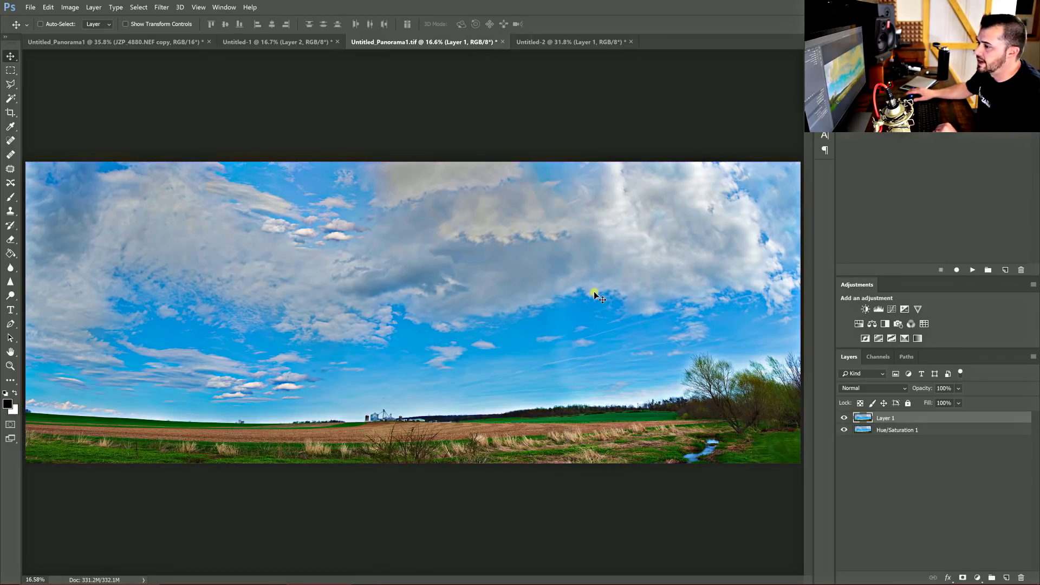
click(46, 8)
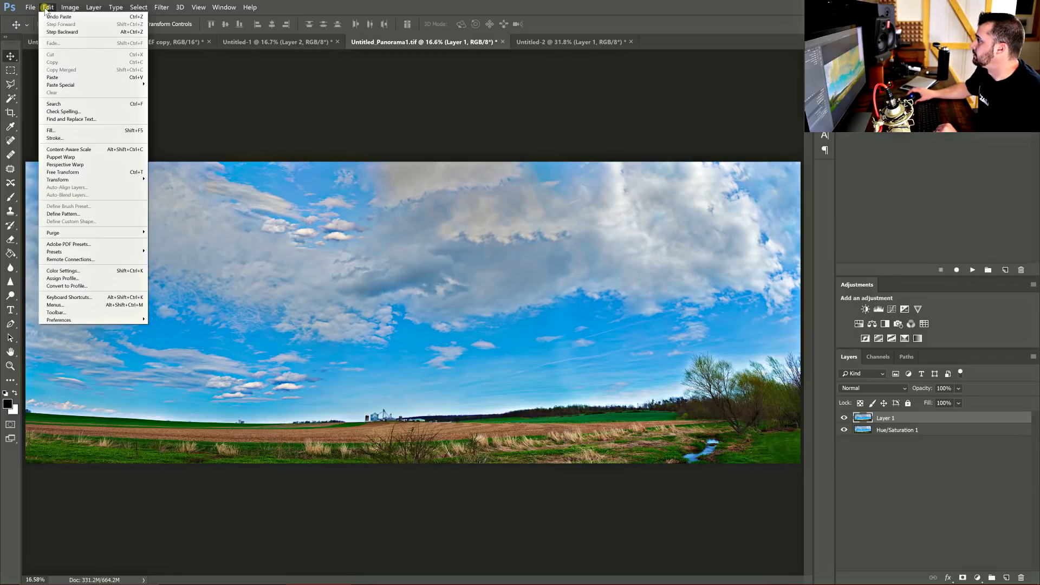
mouse_move(109, 179)
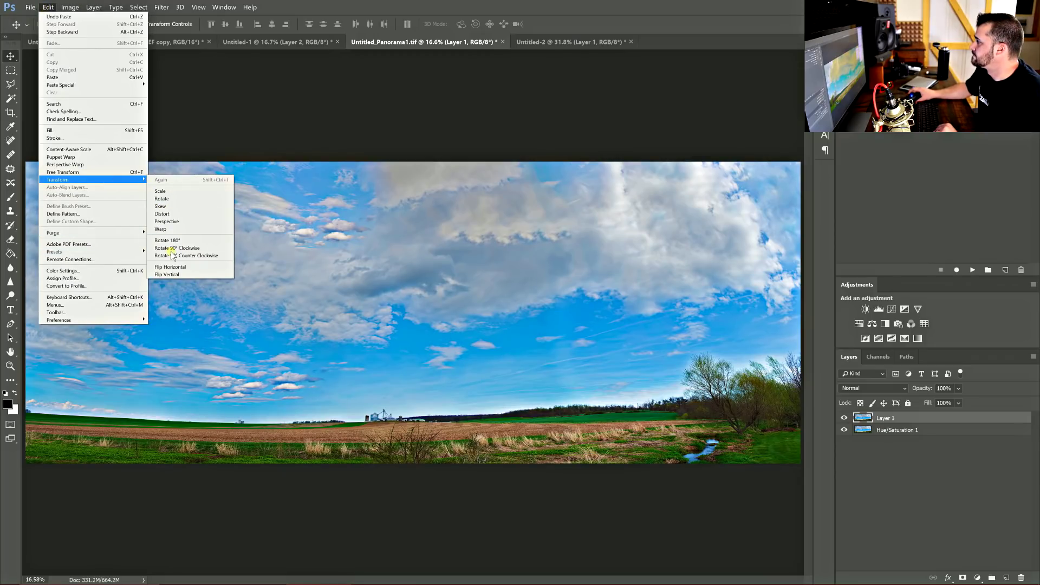
click(166, 274)
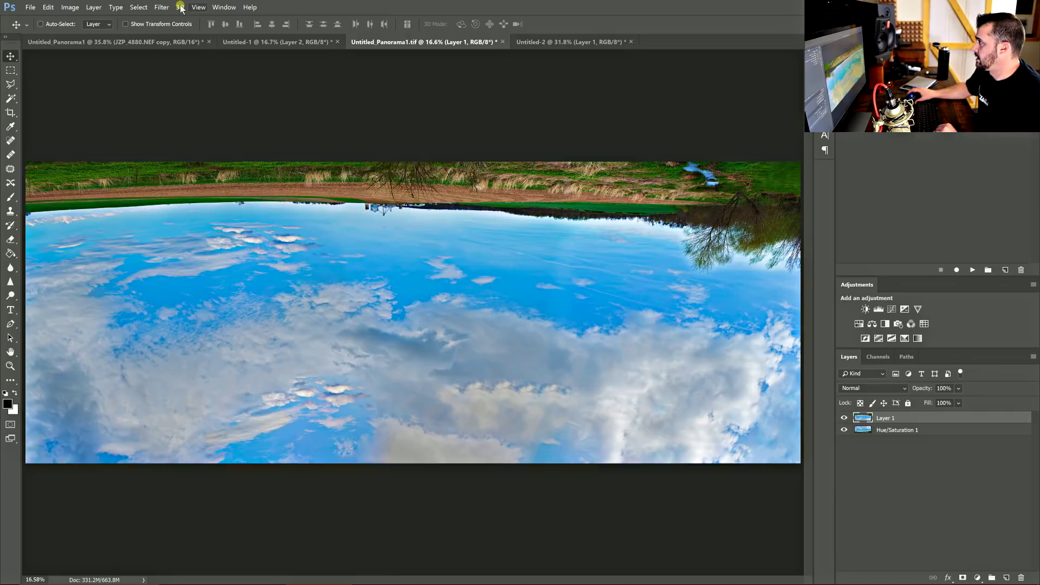
- Try the Polar Coordinates warp, then undo both the warp and the flip
click(161, 7)
click(168, 16)
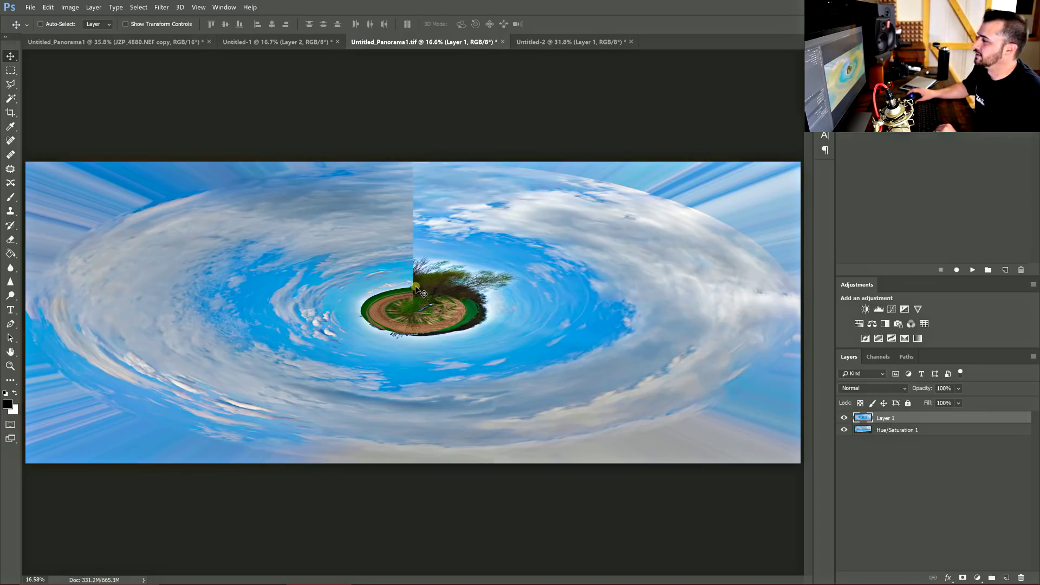
key(ctrl+z)
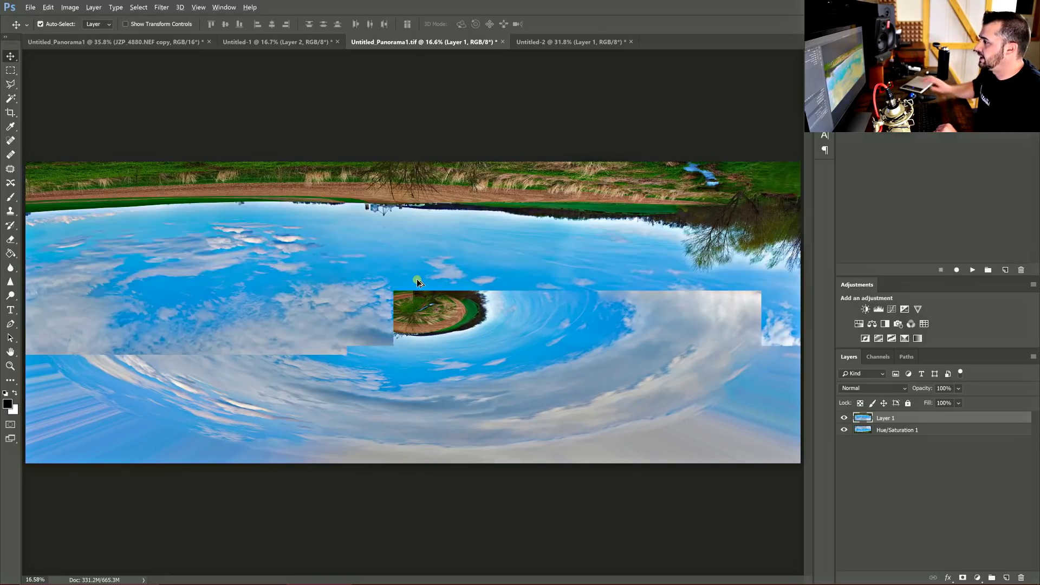
key(ctrl+alt+z)
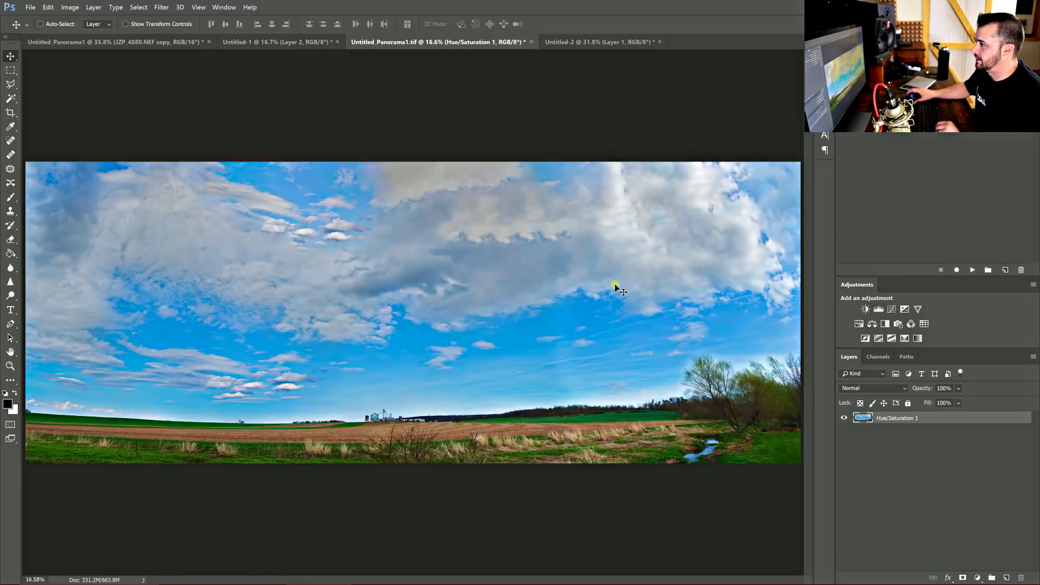
- Erase the right half of the farm-field panorama
click(12, 72)
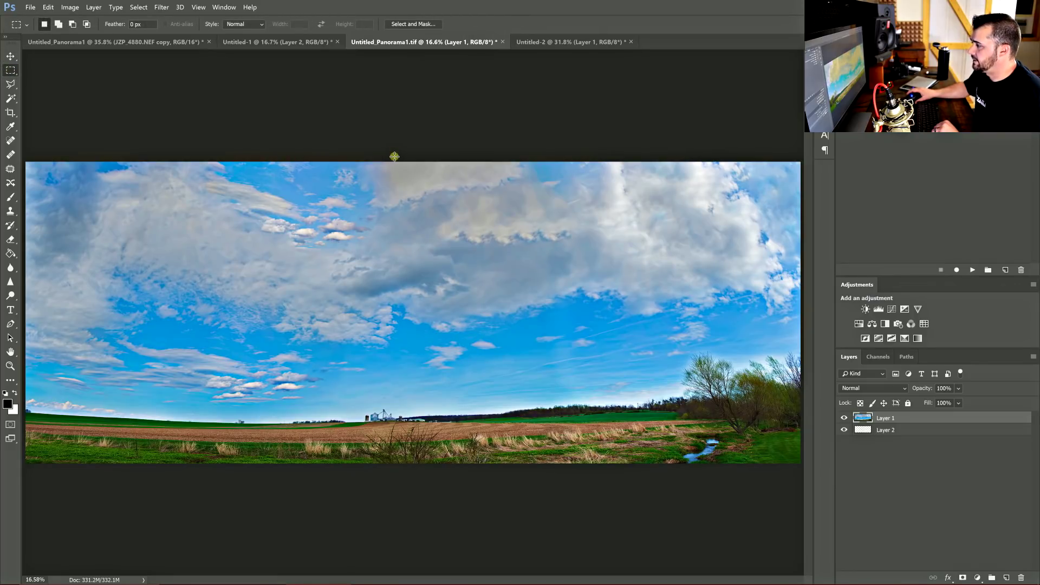
drag(398, 158, 720, 509)
key(Delete)
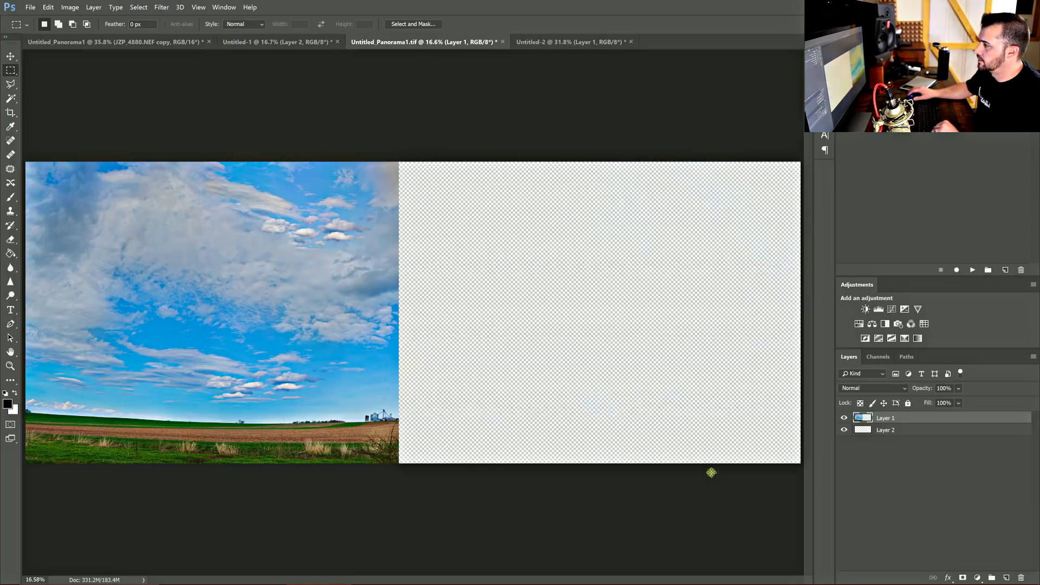
- Paste the creek-and-trees image on the left and move Layer 1's field image into the right half
key(ctrl+v)
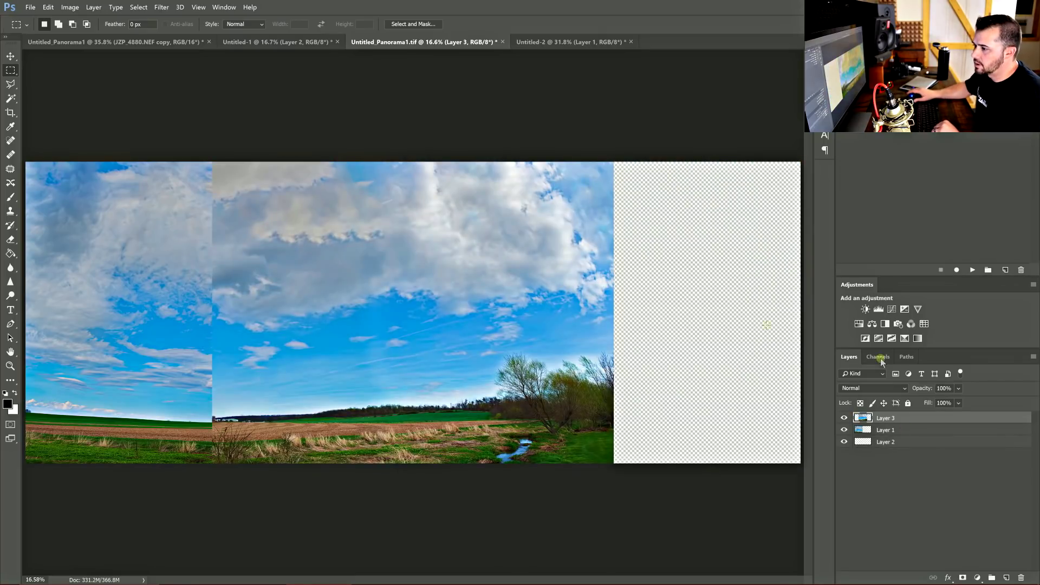
key(v)
drag(482, 350, 309, 349)
click(906, 433)
drag(670, 399, 653, 286)
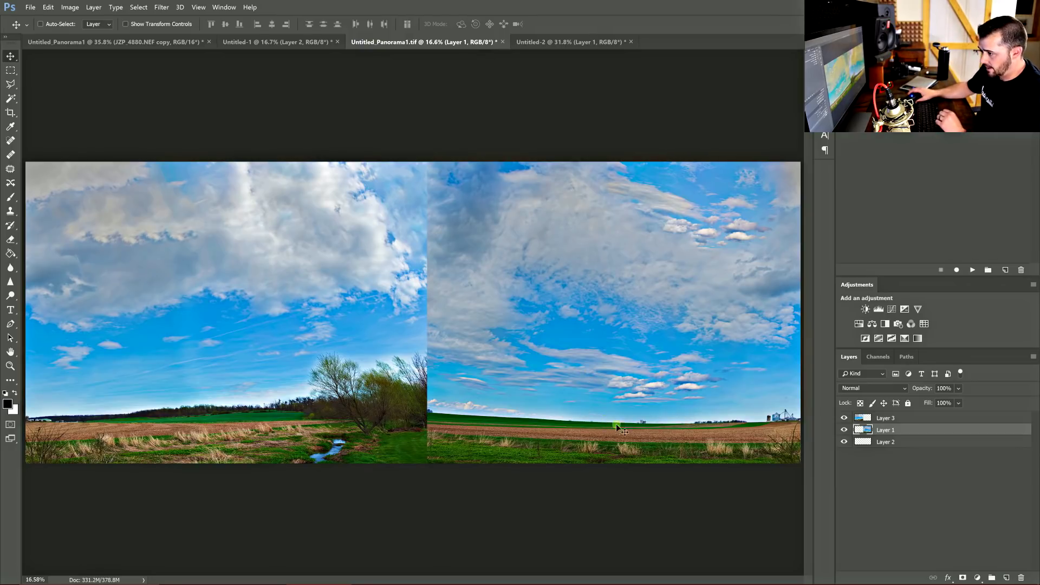
key(ctrl+t)
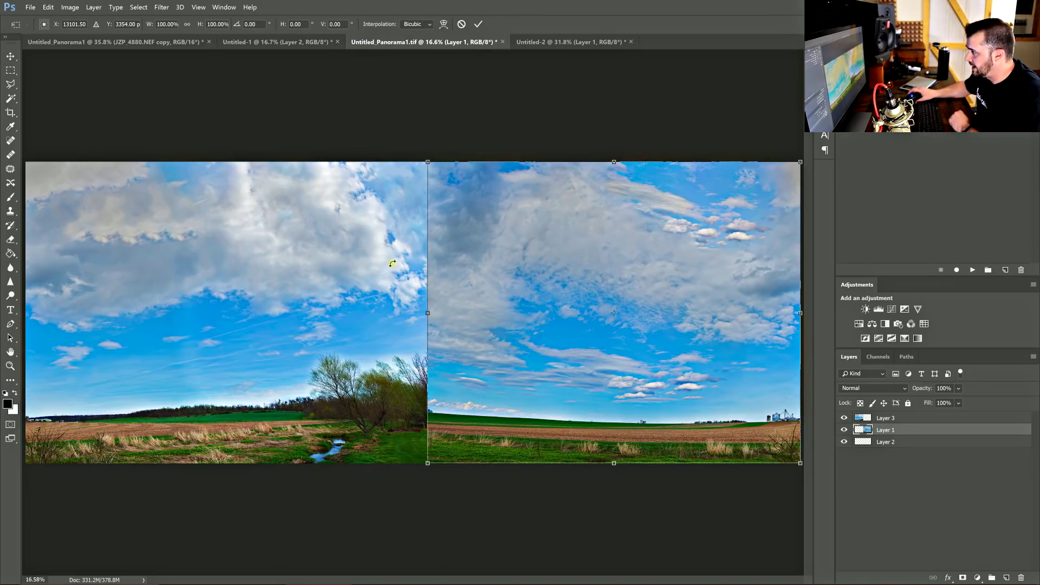
- Stretch the field image on Layer 1 leftward across the seam and apply the transform
drag(428, 313, 316, 310)
click(9, 56)
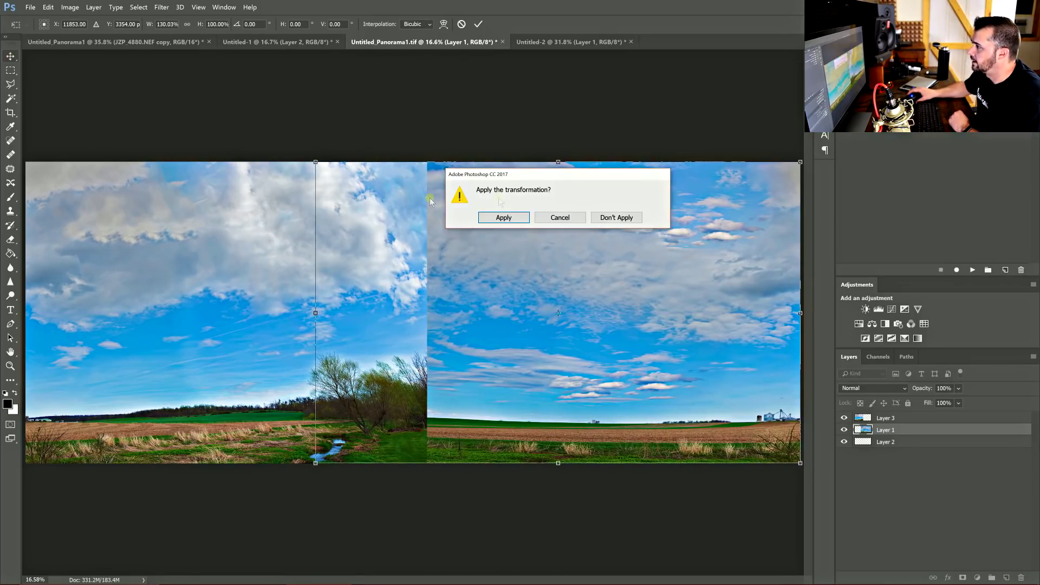
click(504, 216)
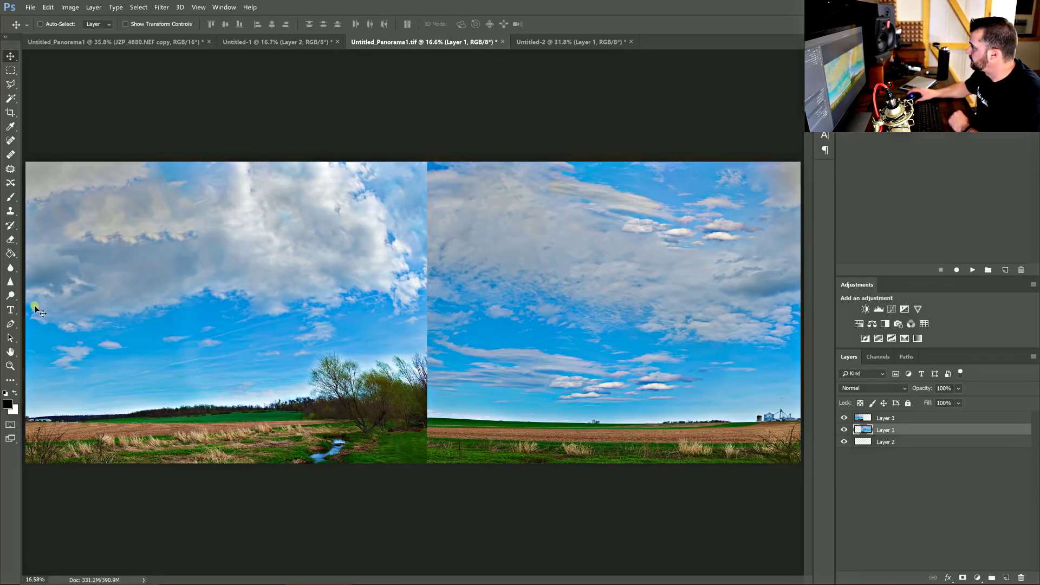
- Erase the sky seam on Layer 3 with a large soft eraser, then merge visible layers
click(10, 239)
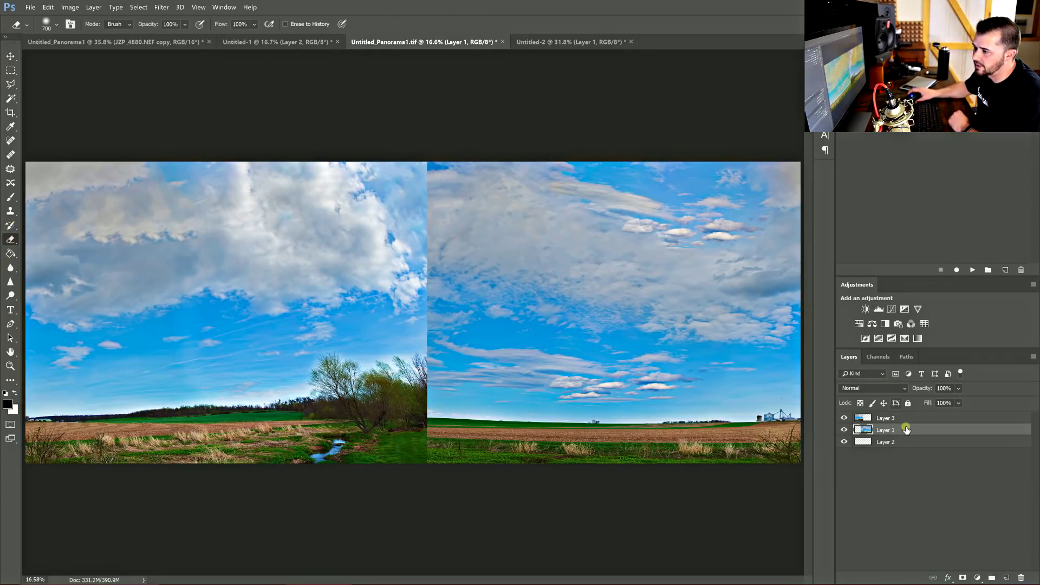
click(898, 421)
key(bracketright)
key(bracketright)
key(bracketright)
key(bracketright)
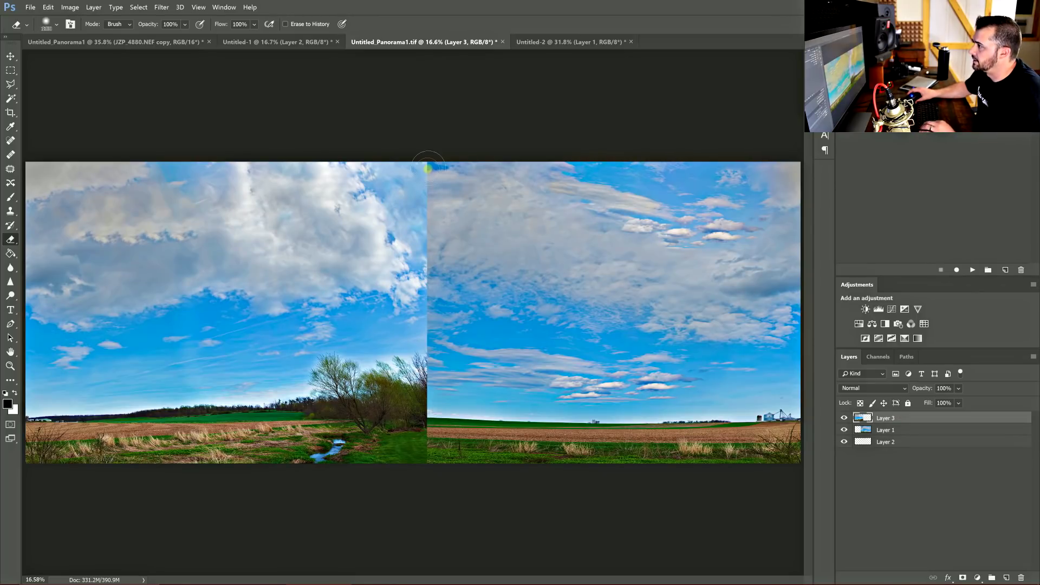
mouse_move(424, 169)
mouse_down()
mouse_move(396, 201)
mouse_move(396, 213)
mouse_move(431, 217)
mouse_move(439, 270)
mouse_move(424, 286)
mouse_move(433, 325)
mouse_up()
key(bracketleft)
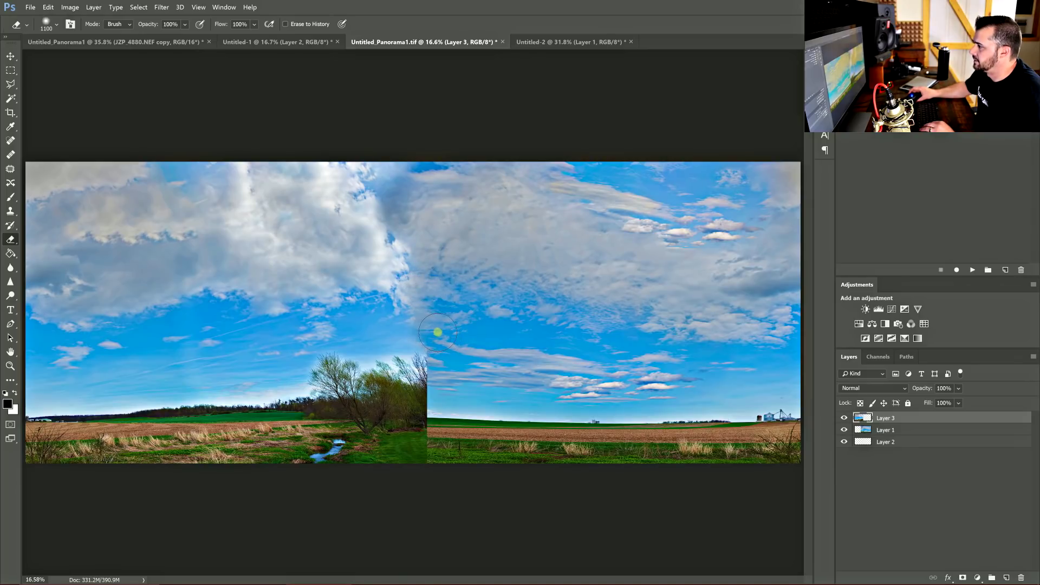
key(bracketleft)
key(bracketleft)
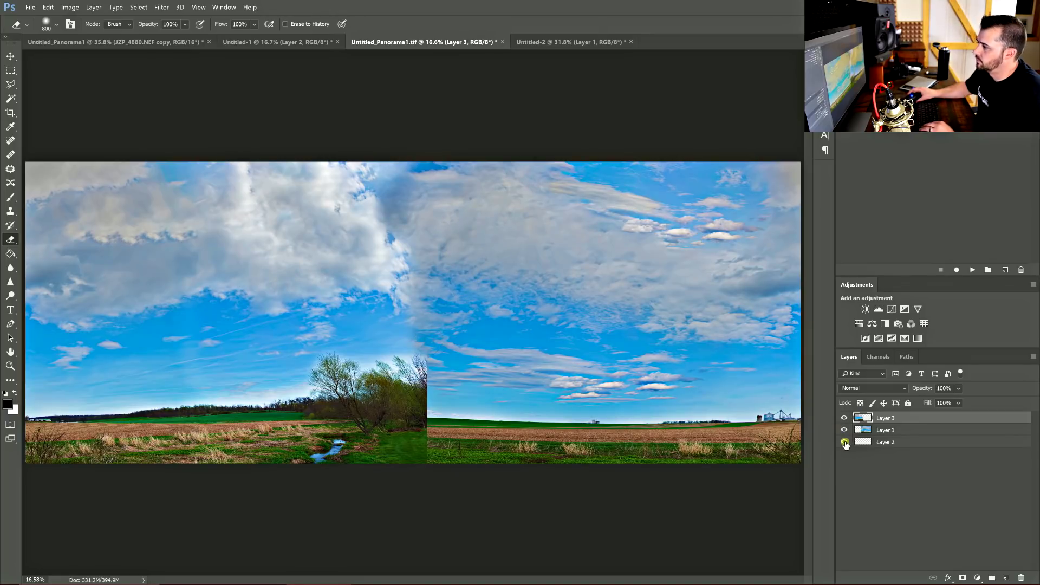
key(ctrl+shift+e)
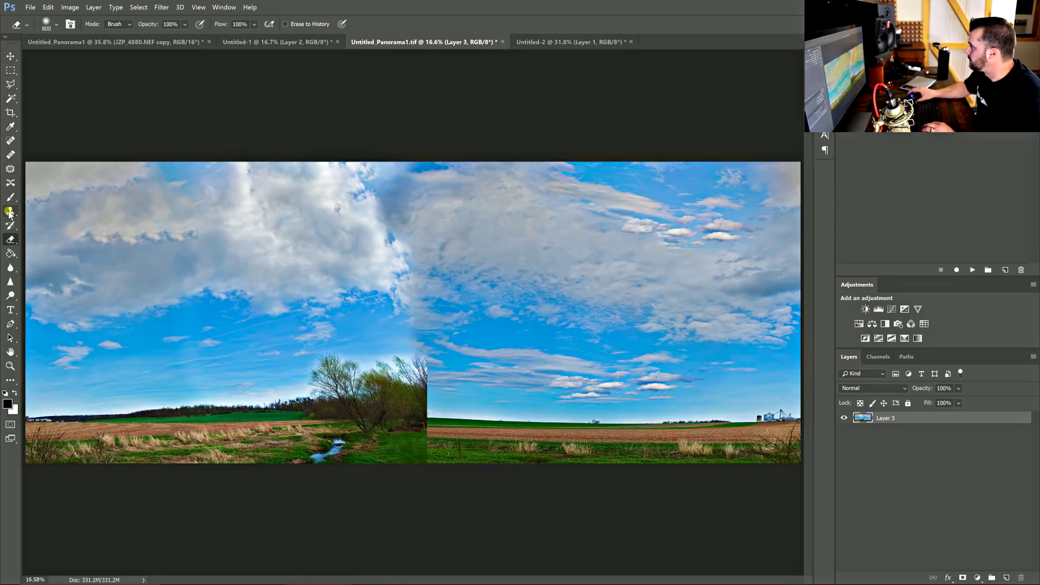
click(16, 85)
- Lasso the creek-side trees with a 15 px feather and copy them to a new layer
click(55, 84)
click(133, 24)
text(15)
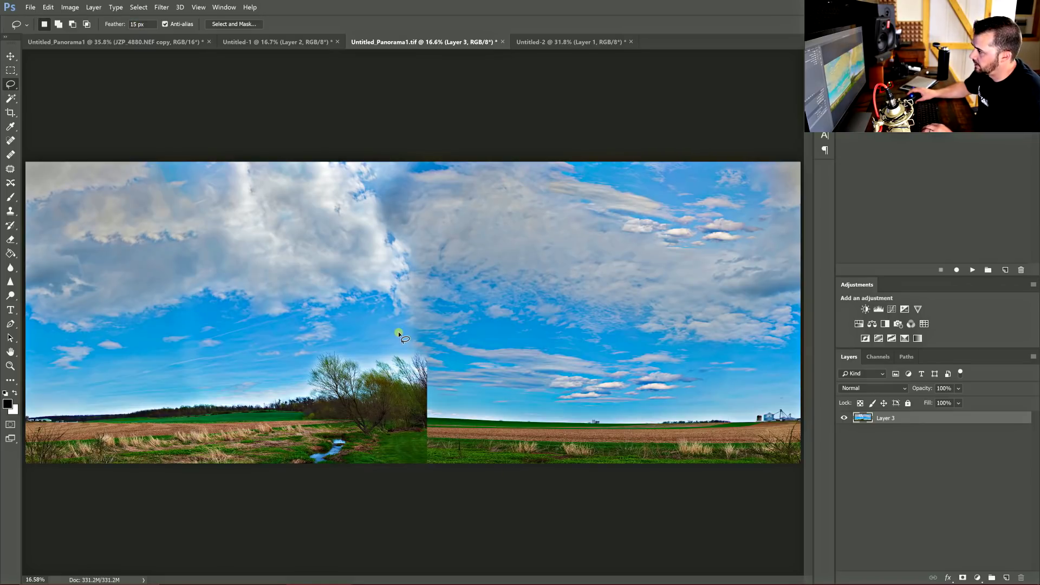
mouse_move(419, 338)
mouse_down()
mouse_move(361, 335)
mouse_move(301, 358)
mouse_move(318, 364)
mouse_move(313, 402)
mouse_move(352, 434)
mouse_move(365, 465)
mouse_move(432, 482)
mouse_move(441, 479)
mouse_move(425, 466)
mouse_move(413, 410)
mouse_move(431, 375)
mouse_move(421, 350)
mouse_up()
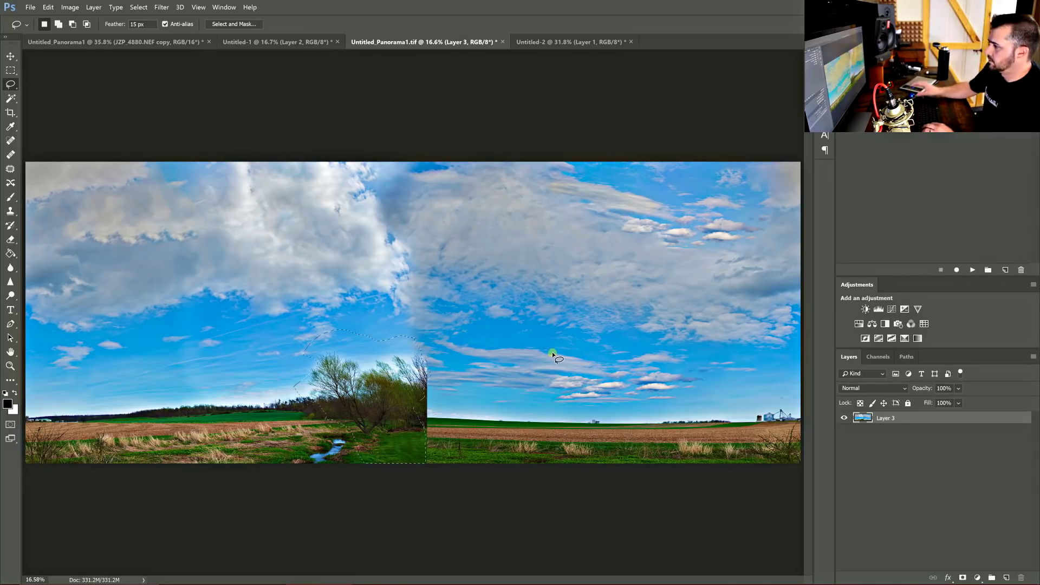
key(ctrl+j)
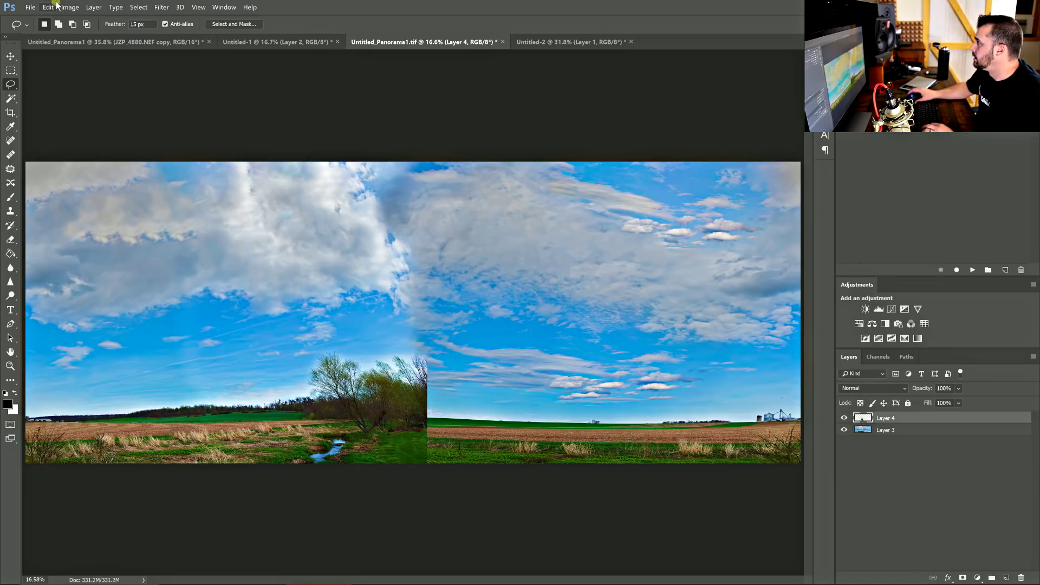
- Flip the copied trees horizontally, move them beside the originals, and erase their copied sky
click(48, 7)
mouse_move(113, 180)
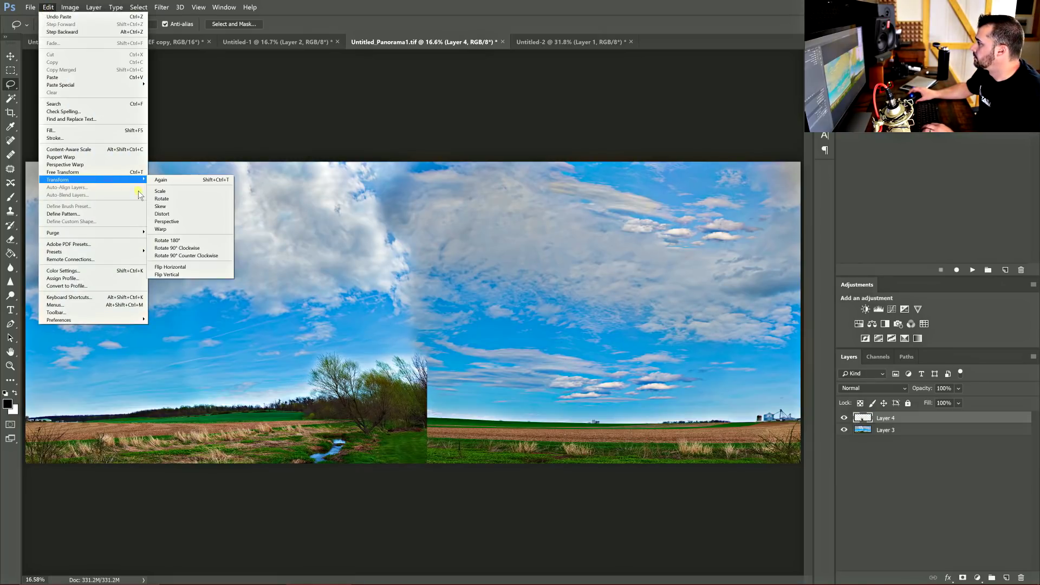
click(170, 266)
key(v)
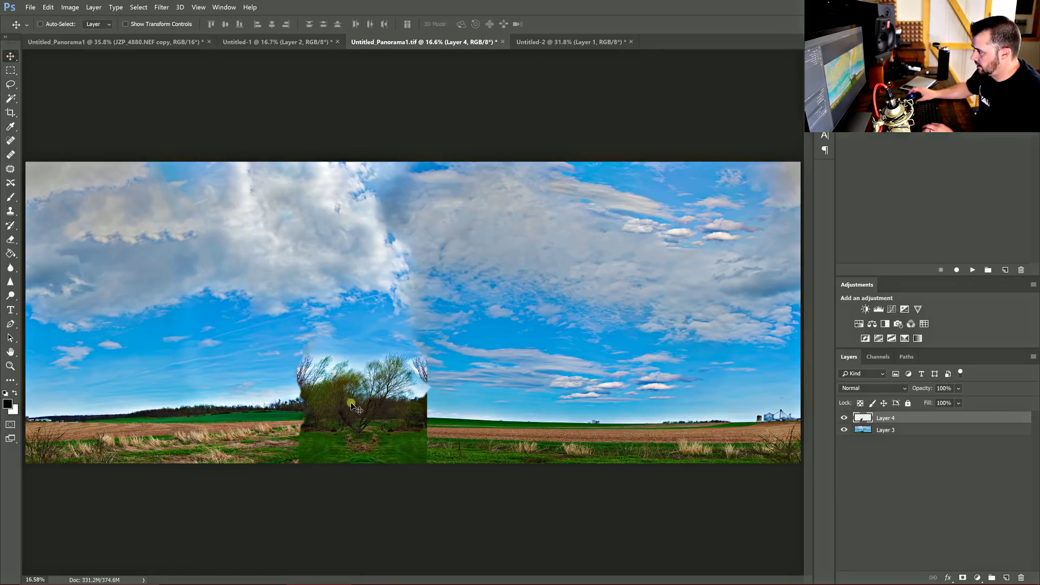
drag(351, 405, 451, 403)
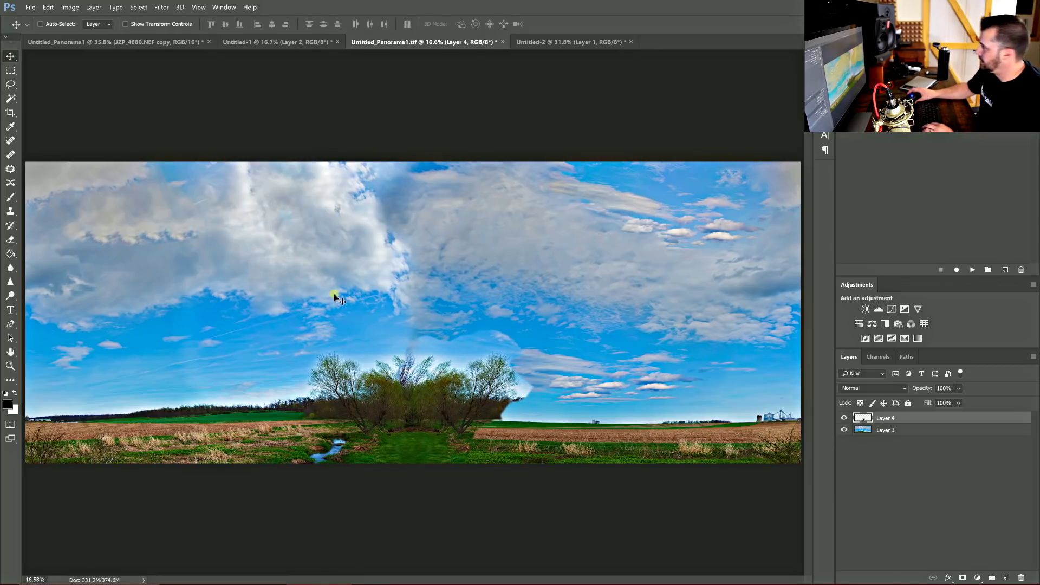
click(10, 239)
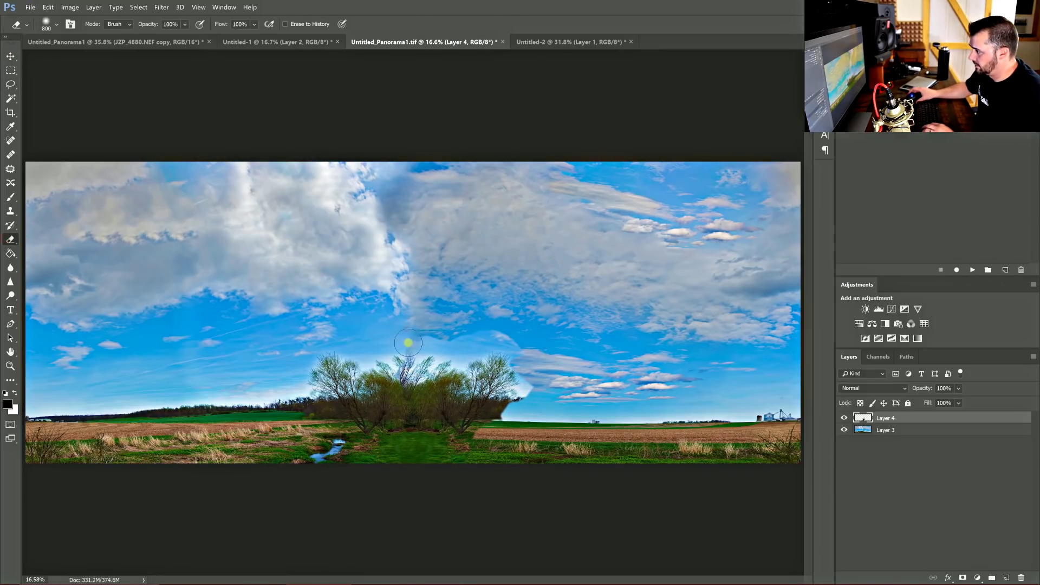
mouse_move(408, 342)
mouse_down()
mouse_move(531, 341)
mouse_move(521, 364)
mouse_move(534, 390)
mouse_move(487, 437)
mouse_up()
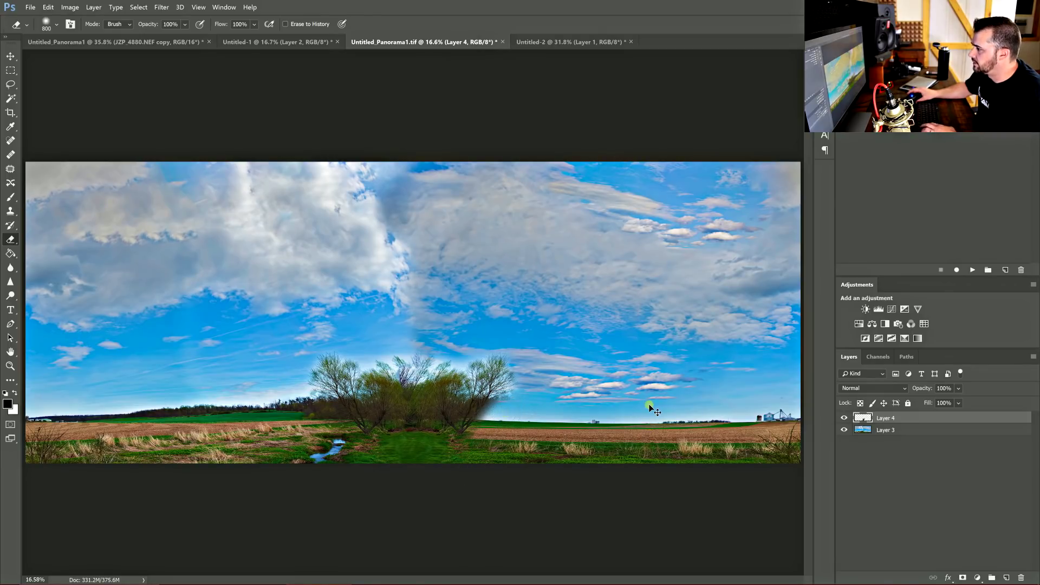
- Copy a patch of the distant treeline to a new layer and move it beside the trees
key(ctrl+plus)
key(ctrl+plus)
key(ctrl+plus)
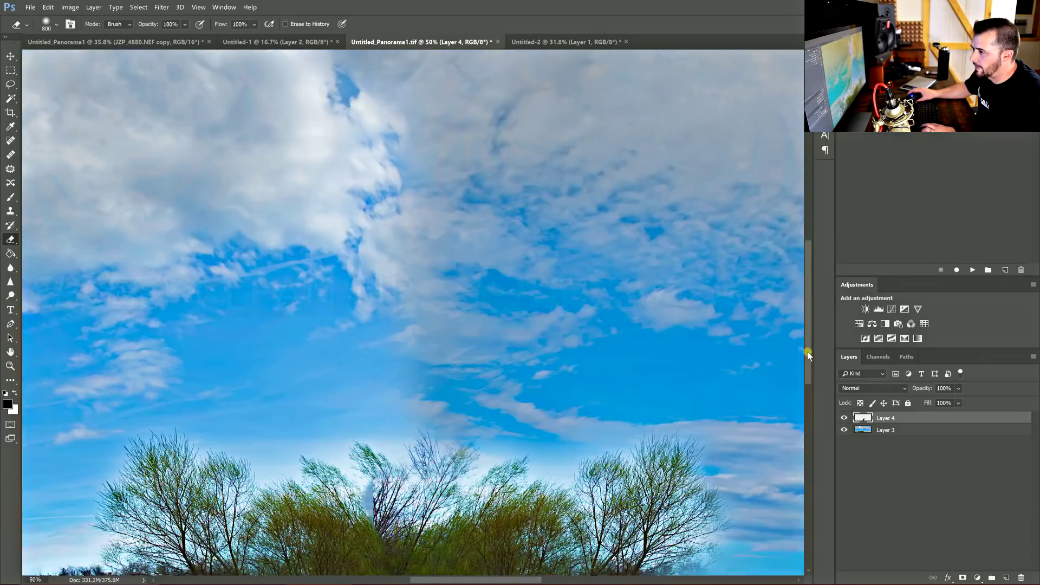
scroll(684, 302, down, 3)
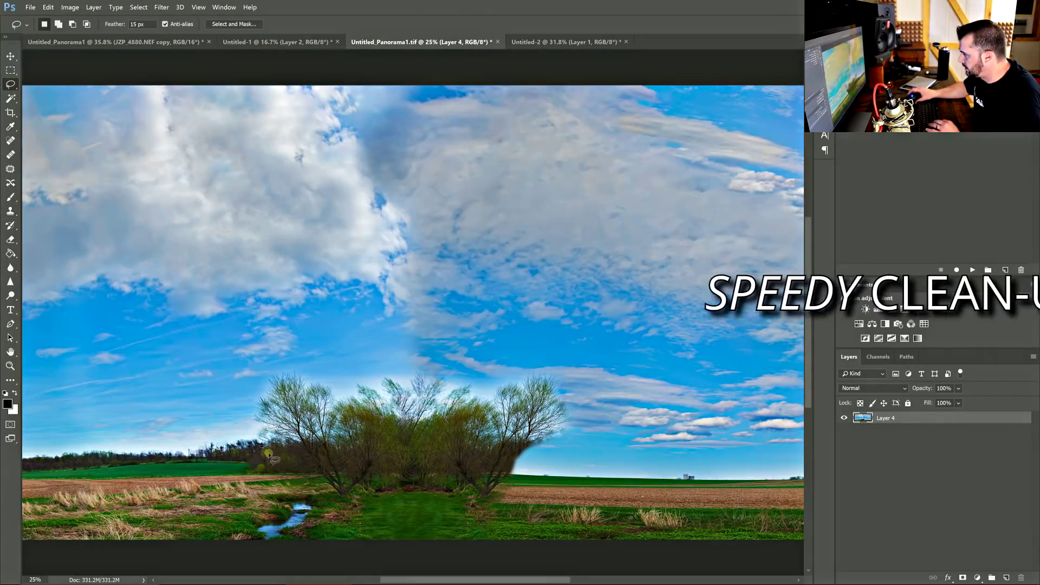
mouse_move(264, 440)
mouse_down()
mouse_move(189, 440)
mouse_move(219, 469)
mouse_move(306, 460)
mouse_move(266, 440)
mouse_up()
key(ctrl+j)
key(v)
mouse_move(260, 490)
mouse_down()
mouse_move(537, 490)
mouse_move(547, 509)
mouse_up()
- Transform the treeline patch: position it, rotate about 4.45°, stretch up and right, soften its edge
key(ctrl+t)
drag(541, 454, 547, 433)
drag(470, 440, 472, 425)
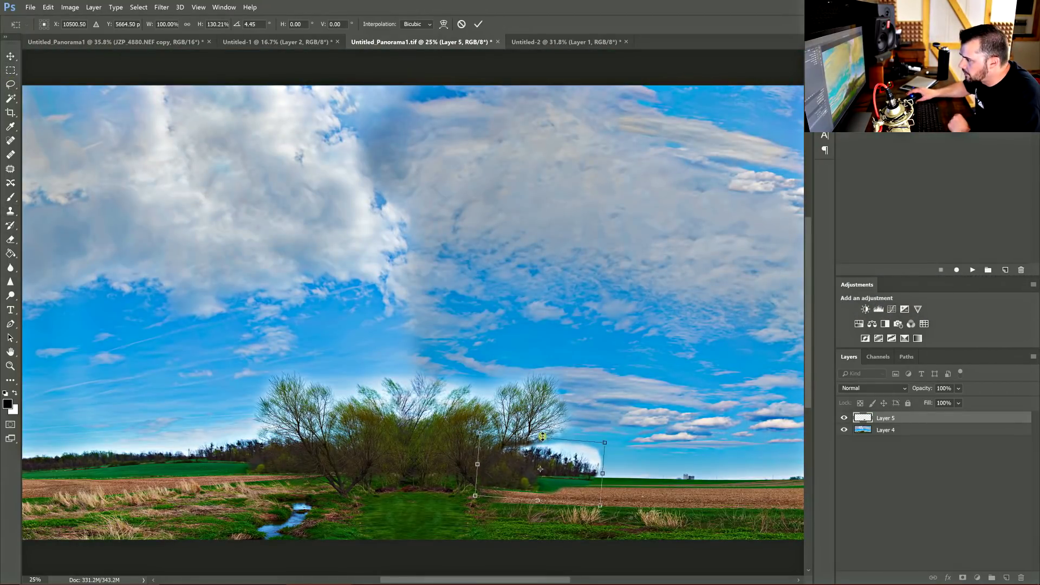
drag(546, 434, 549, 425)
drag(595, 466, 625, 467)
key(e)
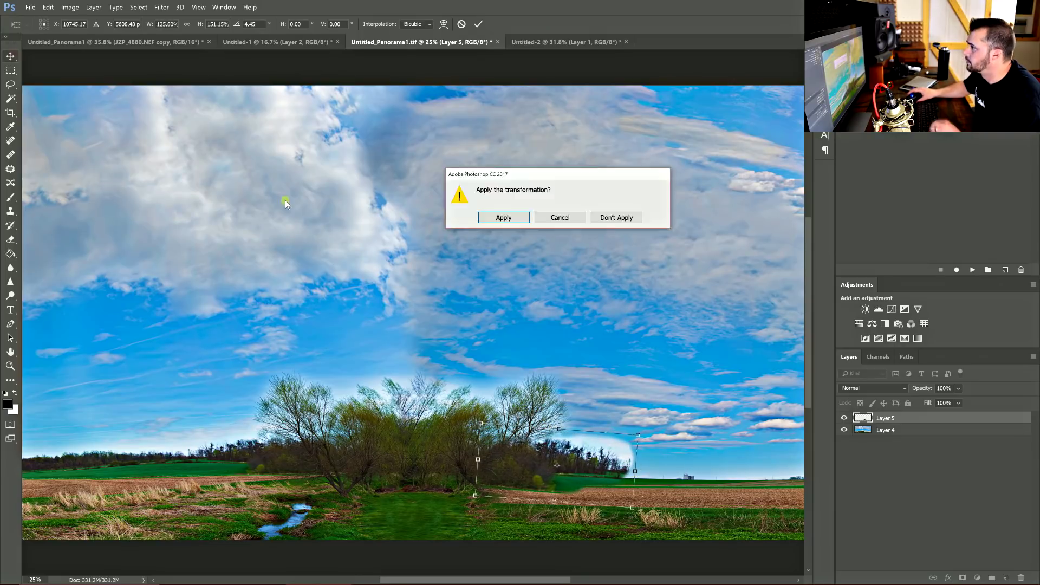
key(Return)
mouse_move(590, 426)
mouse_down()
mouse_move(642, 436)
mouse_move(617, 488)
mouse_up()
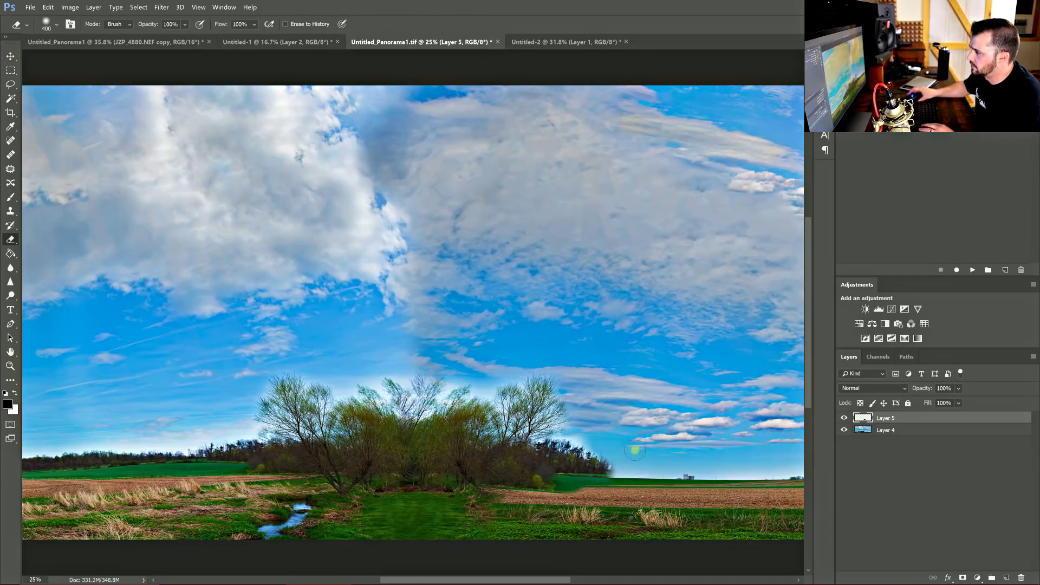
- Stretch the treeline patch wider and merge it down into the layer below
key(ctrl+minus)
key(ctrl+t)
drag(552, 414, 585, 405)
key(Return)
key(ctrl+e)
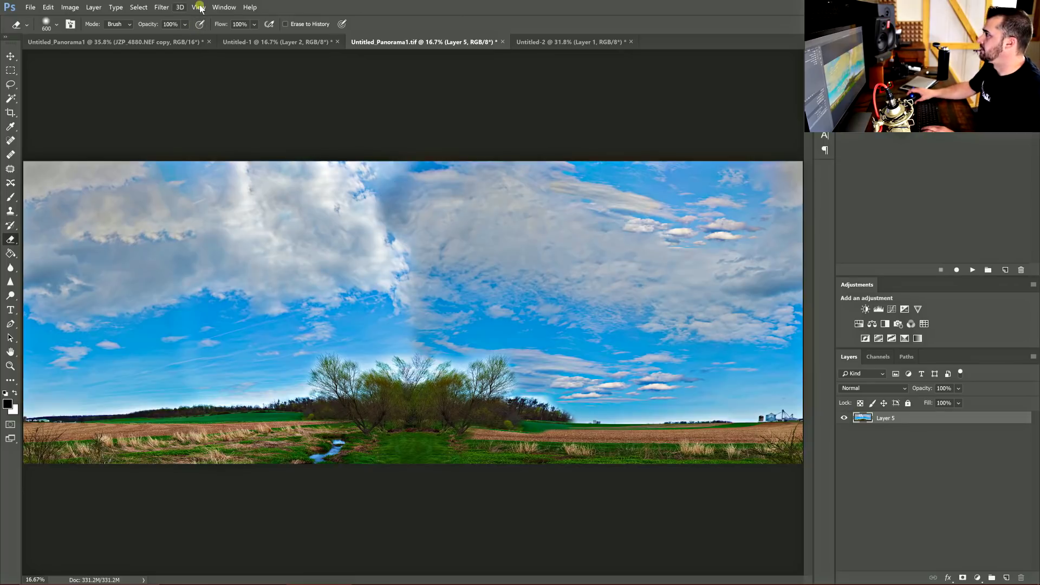
- Flip the panorama canvas vertically so it is upside down
click(69, 7)
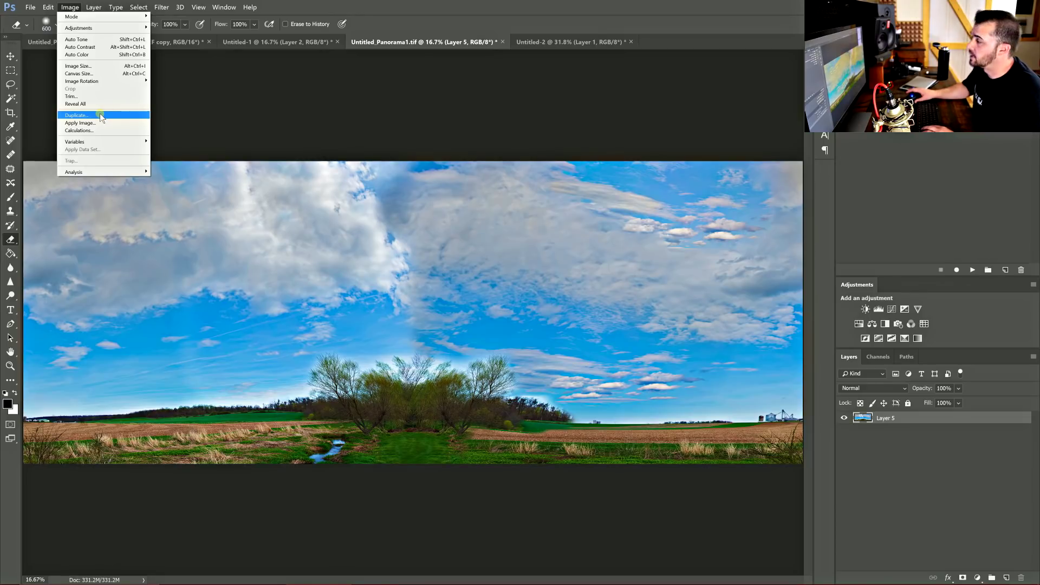
mouse_move(115, 81)
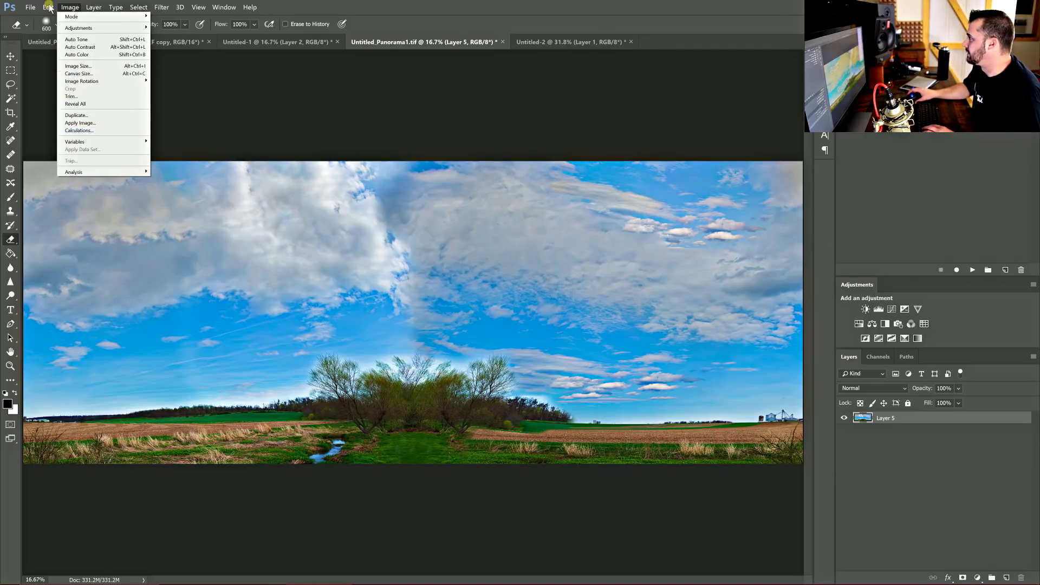
mouse_move(48, 8)
mouse_move(79, 180)
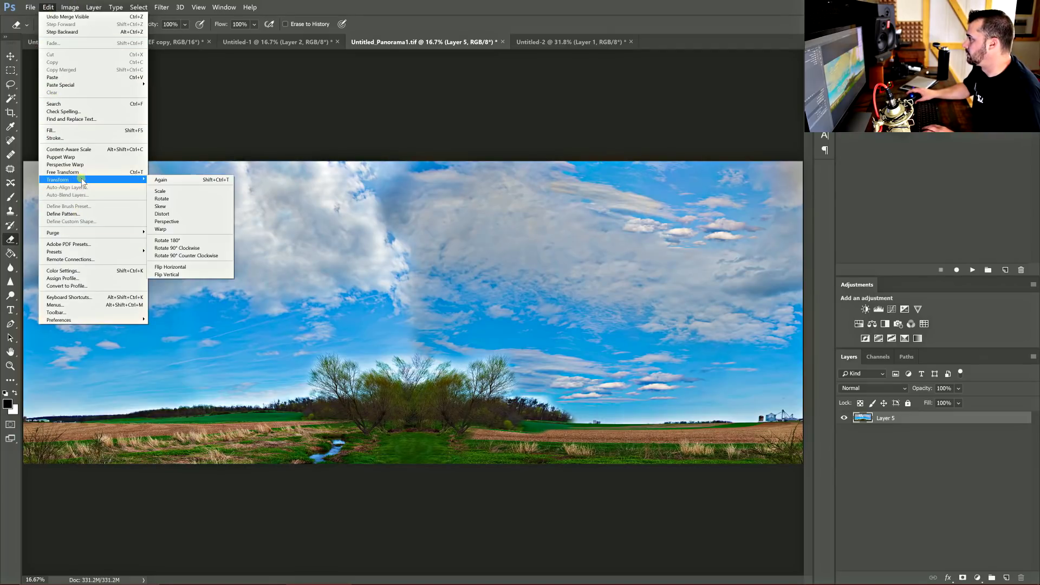
click(176, 275)
- Apply Filter > Distort > Polar Coordinates with Rectangular to Polar
click(161, 7)
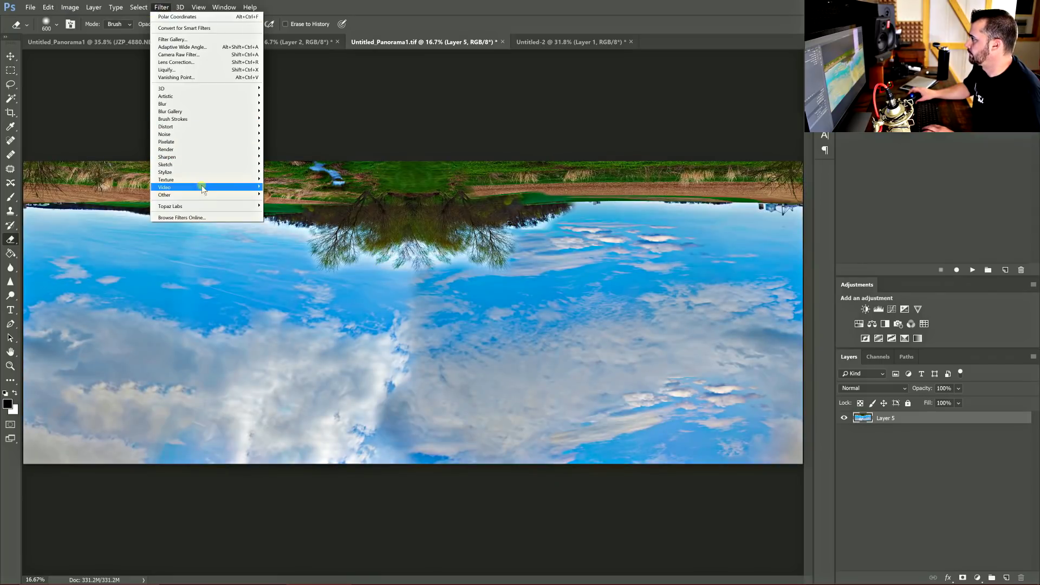
mouse_move(166, 126)
click(122, 142)
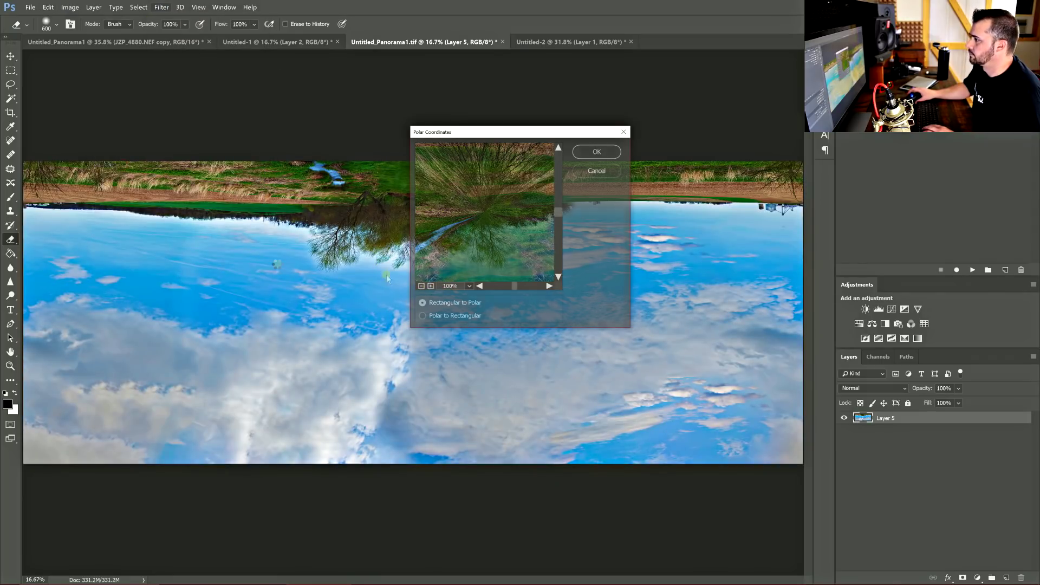
key(Return)
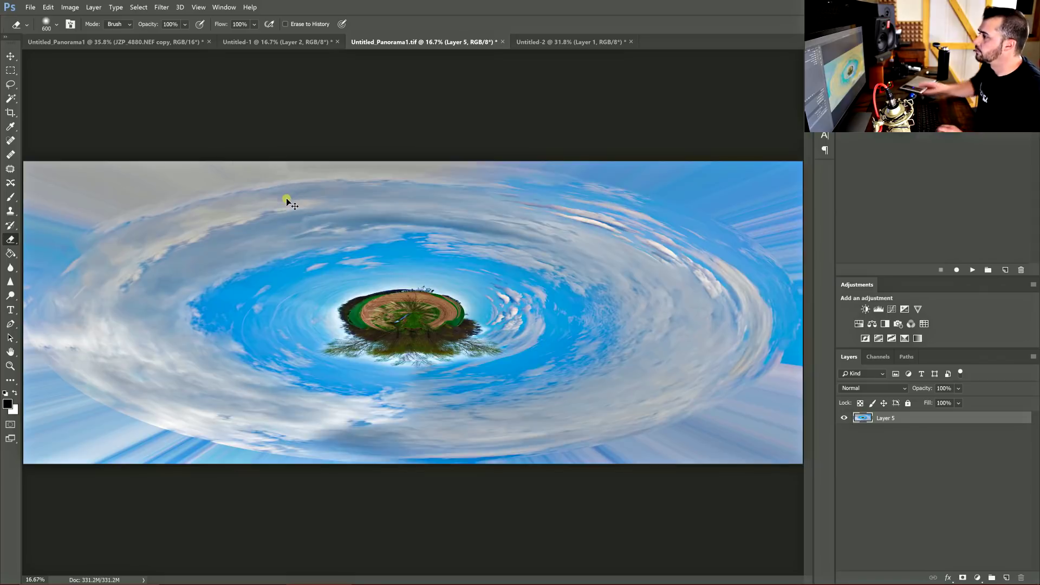
key(ctrl+n)
- Create a new square document of 6000 × 6000 pixels
double_click(678, 229)
text(6000)
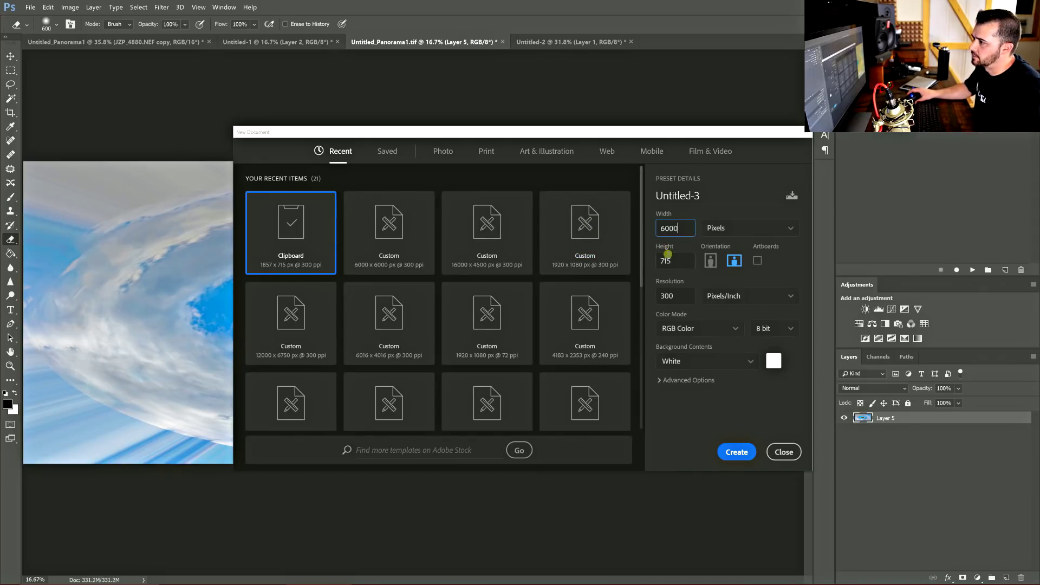
key(Tab)
text(600)
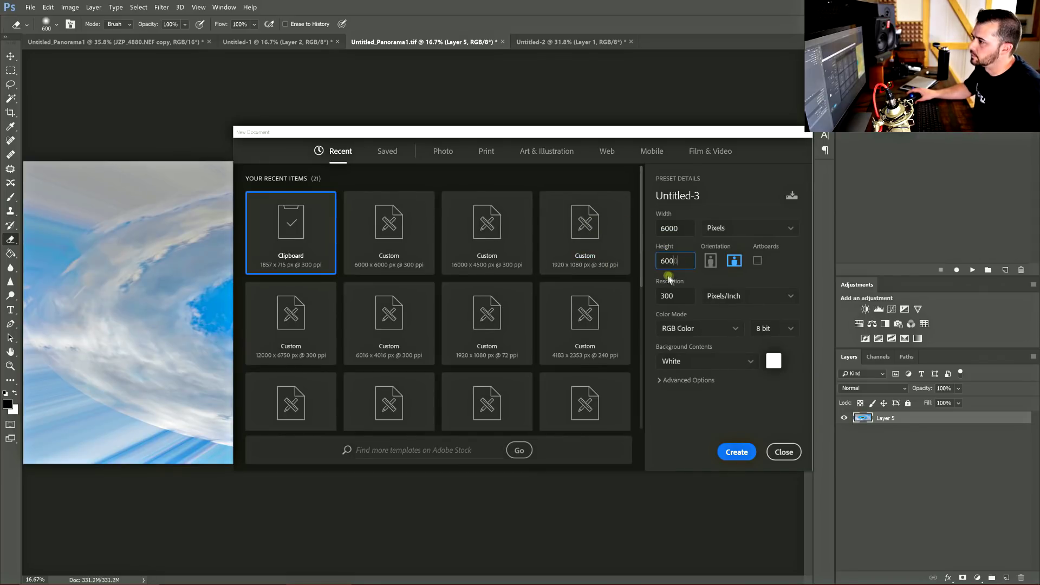
click(736, 452)
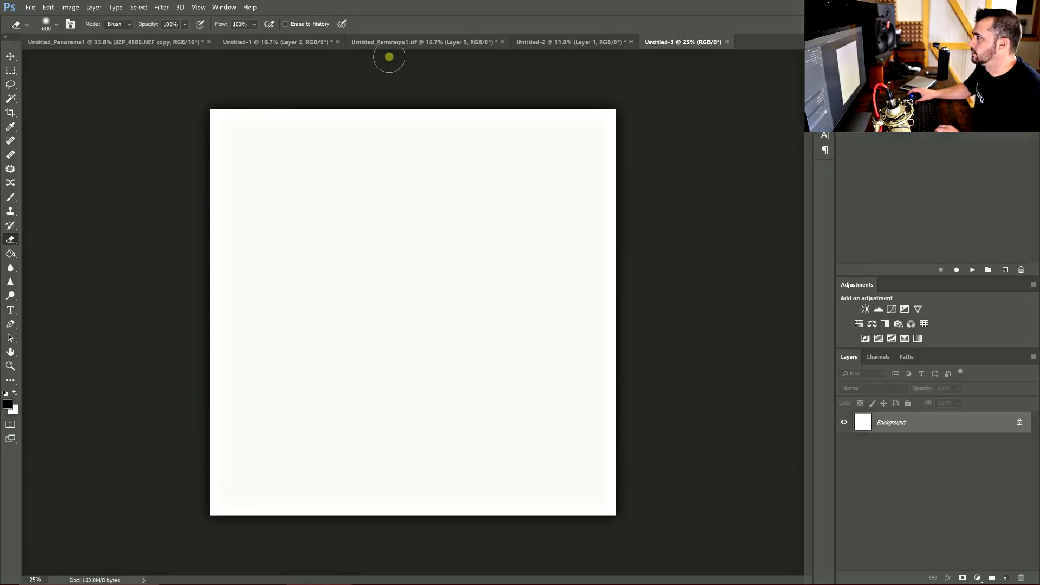
- Select the whole swirled panorama and paste it into Untitled-3 as Layer 1
click(405, 44)
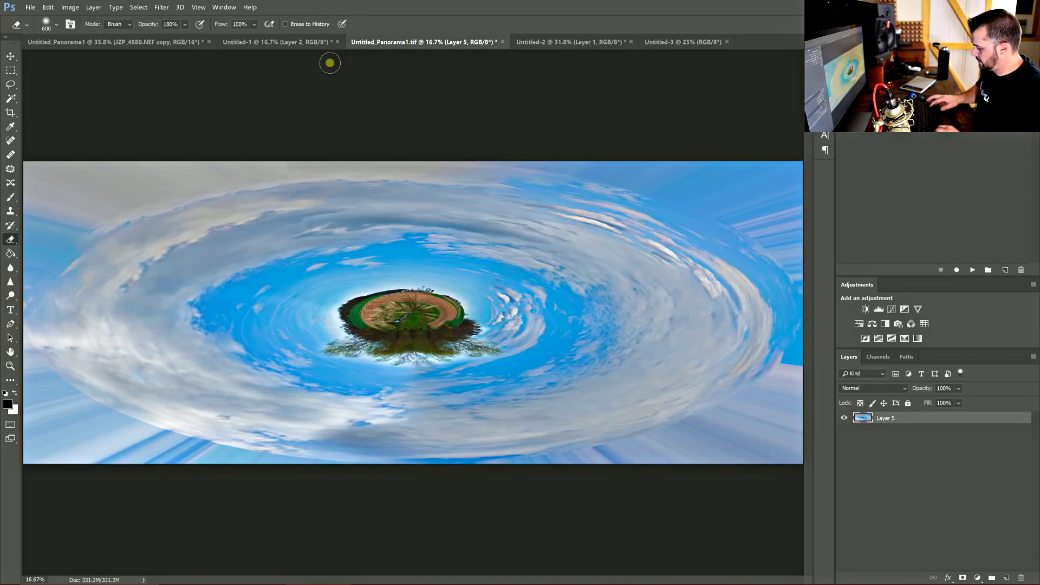
key(ctrl+a)
click(674, 44)
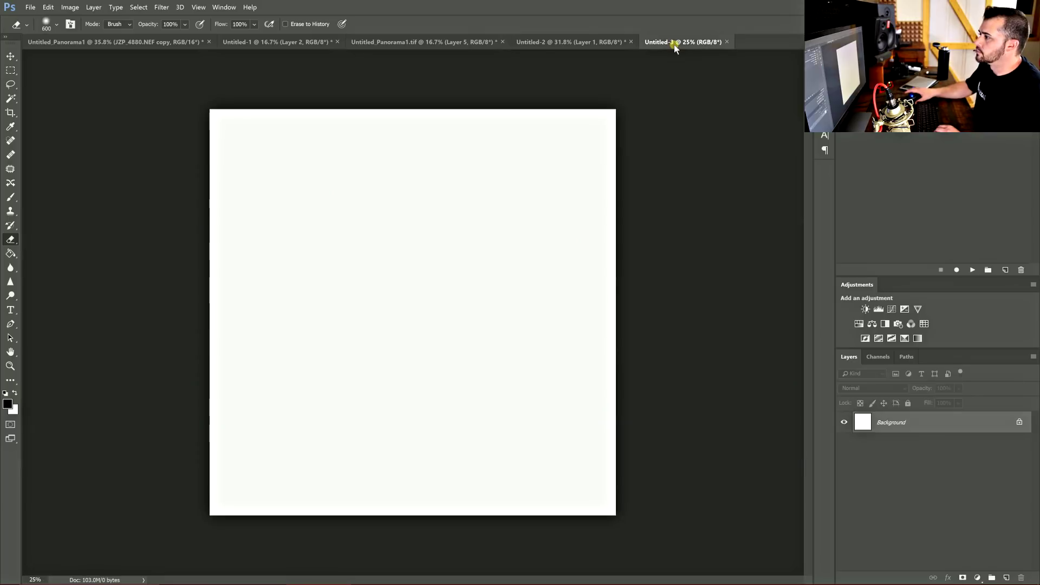
key(ctrl+shift+alt+n)
key(ctrl+v)
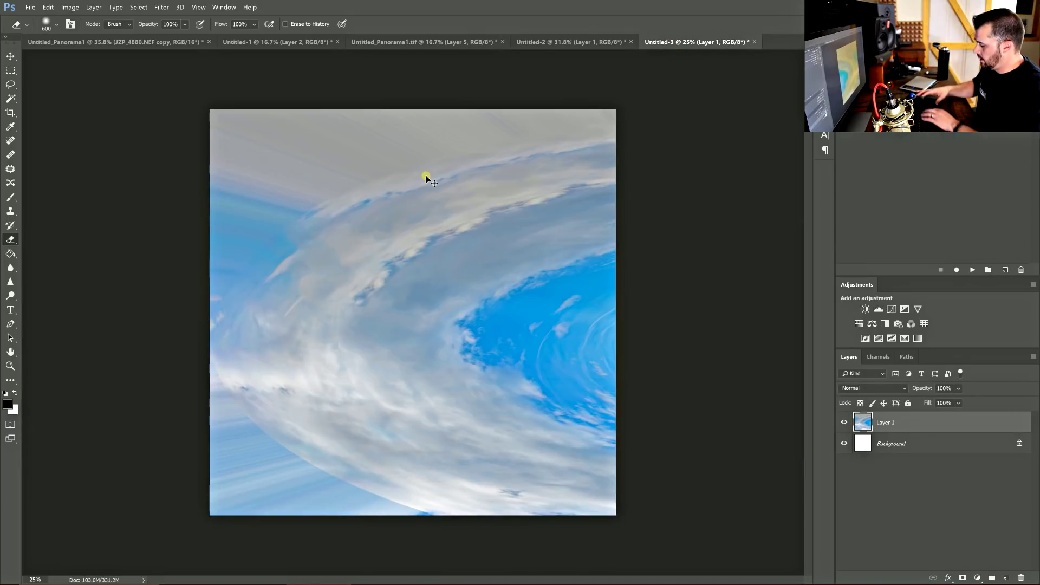
key(ctrl+t)
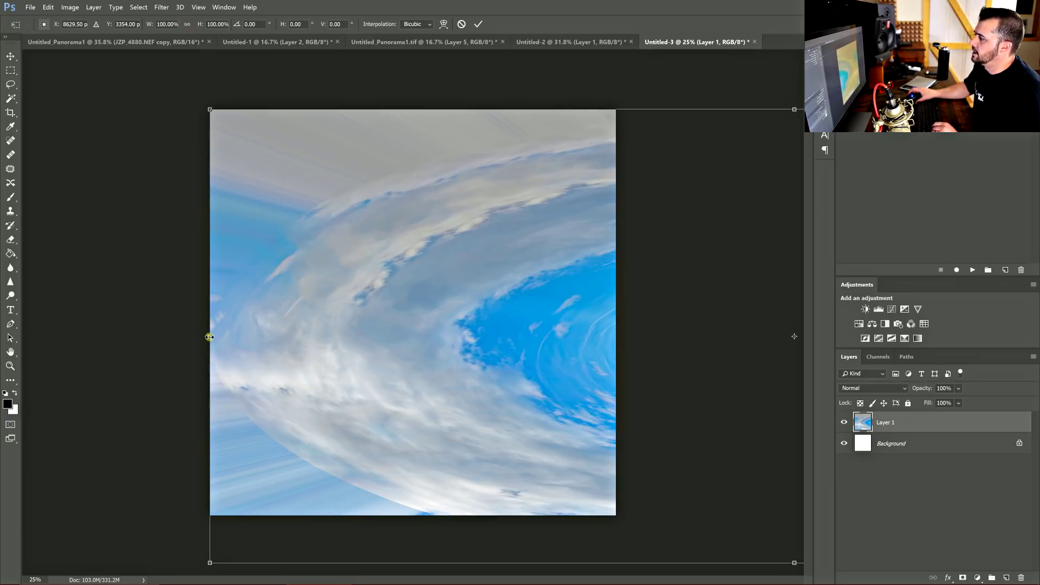
- Squeeze the pasted swirl narrower and shorter and centre the planet on the square canvas
drag(209, 337, 399, 317)
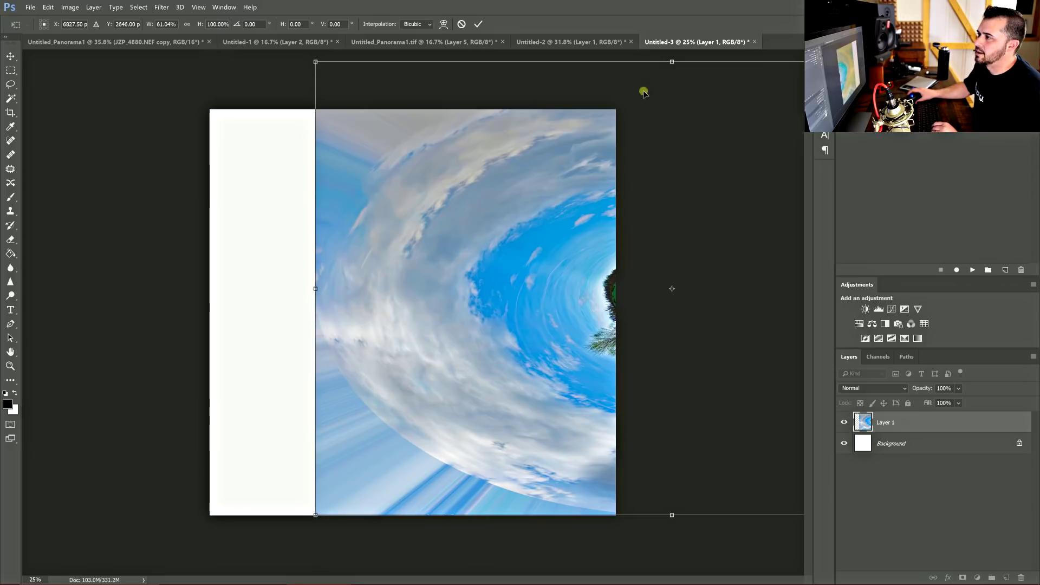
drag(672, 62, 686, 112)
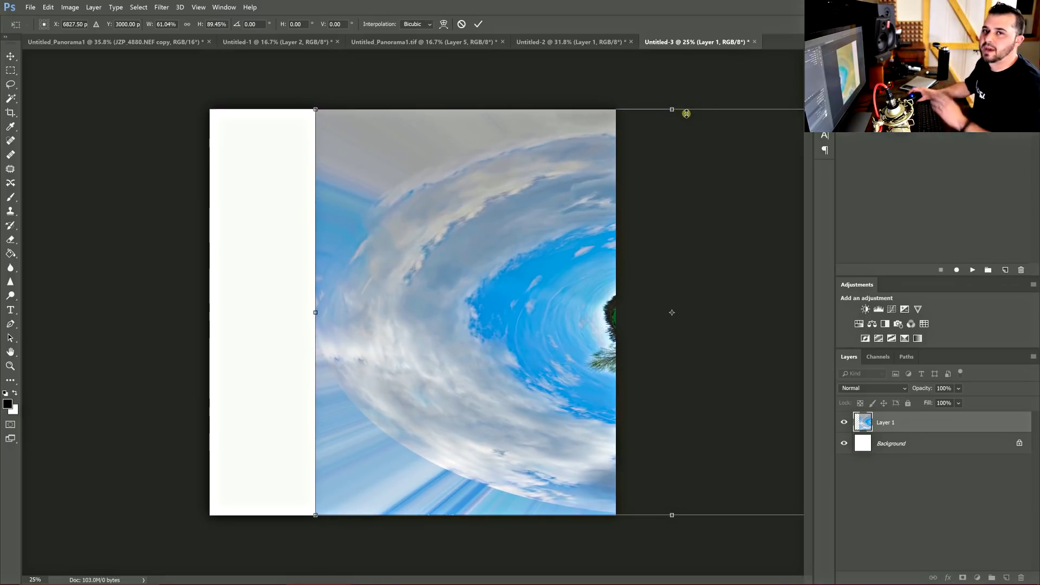
drag(315, 312, 680, 339)
drag(533, 334, 342, 343)
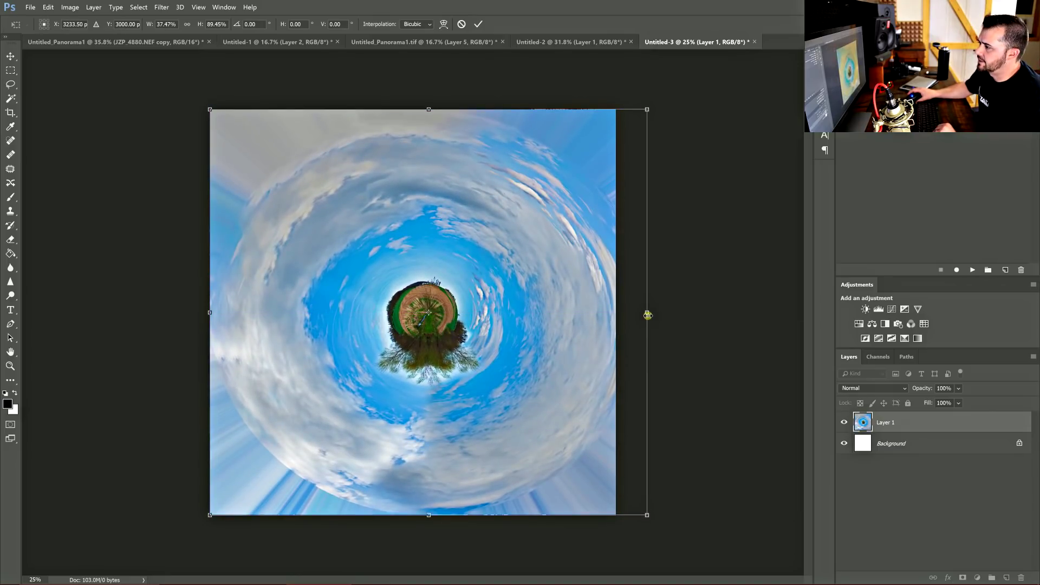
drag(648, 315, 617, 314)
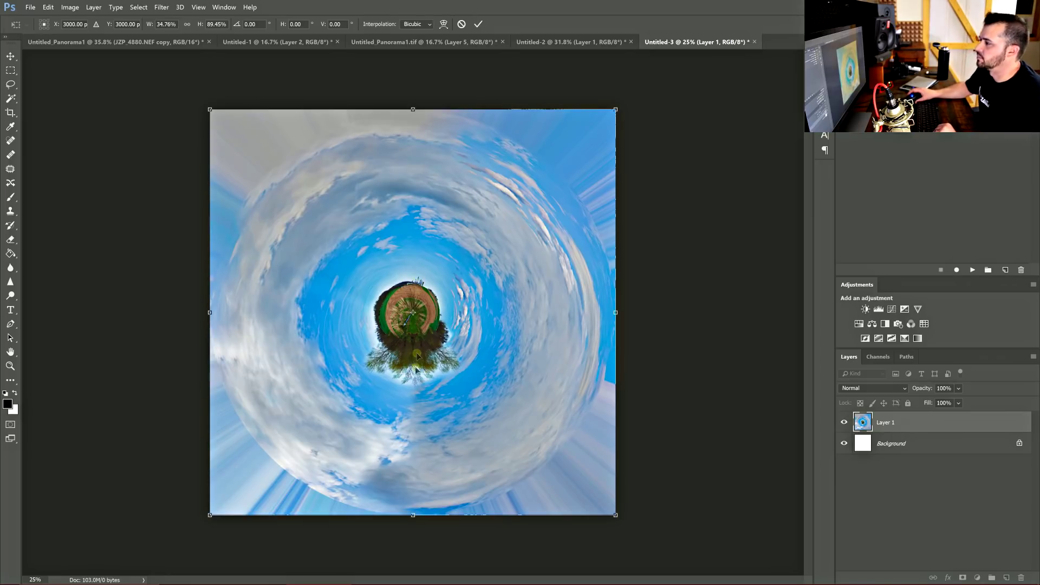
- Enlarge the swirl beyond the canvas, nudge it up, and commit the transform
key(ctrl+minus)
key(ctrl+minus)
key(ctrl+minus)
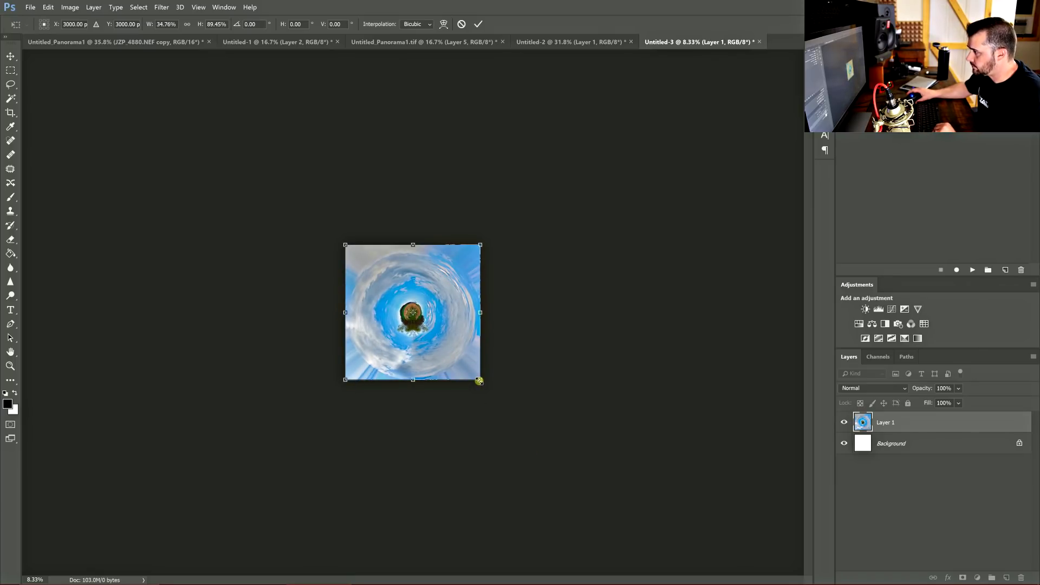
drag(479, 380, 446, 329)
key(Up)
key(Up)
key(Up)
key(Up)
key(Up)
key(Up)
key(Up)
key(Up)
key(Up)
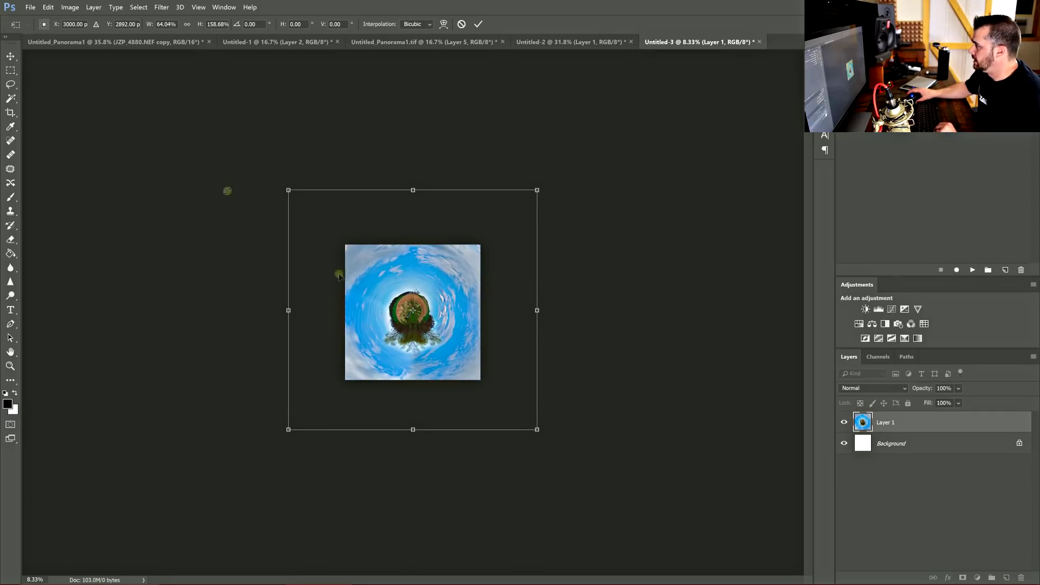
key(Return)
key(ctrl+plus)
key(ctrl+plus)
key(ctrl+plus)
key(ctrl+plus)
key(ctrl+plus)
key(ctrl+plus)
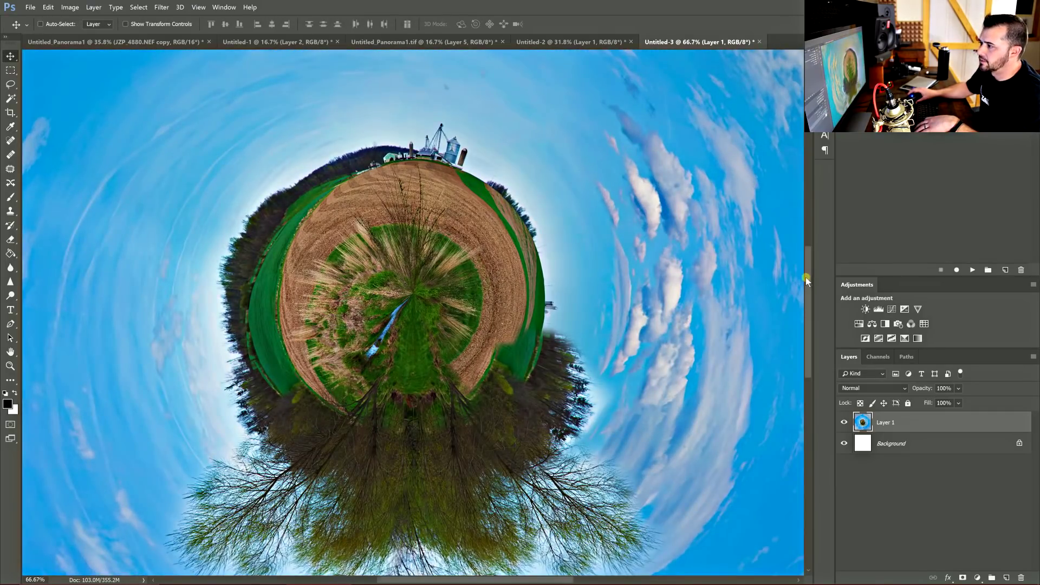
- Inspect the planet's centre close up, nudge it slightly up and right, then view the whole square
key(ctrl+plus)
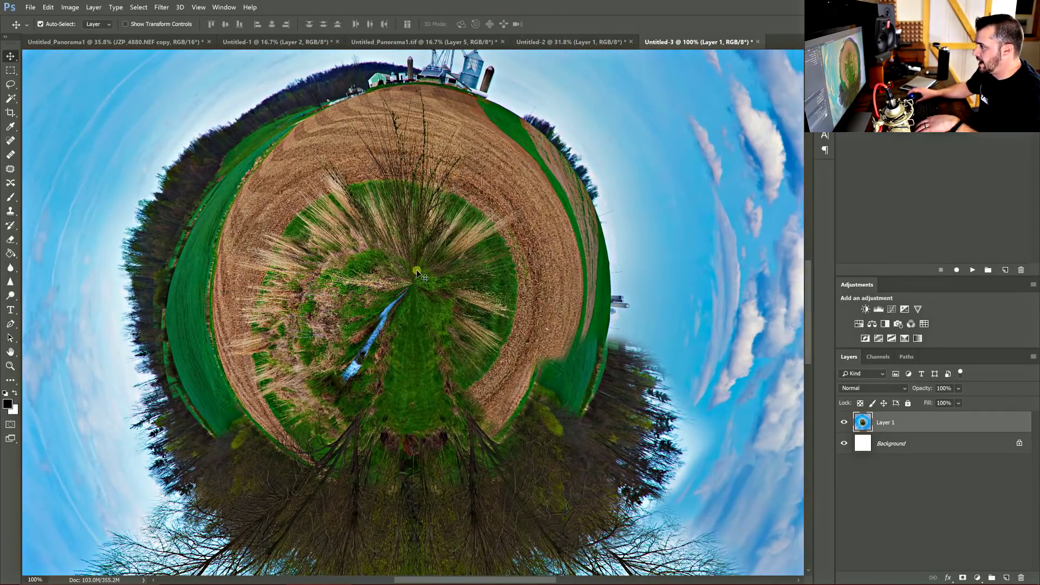
key(ctrl+minus)
key(ctrl+plus)
key(ctrl+plus)
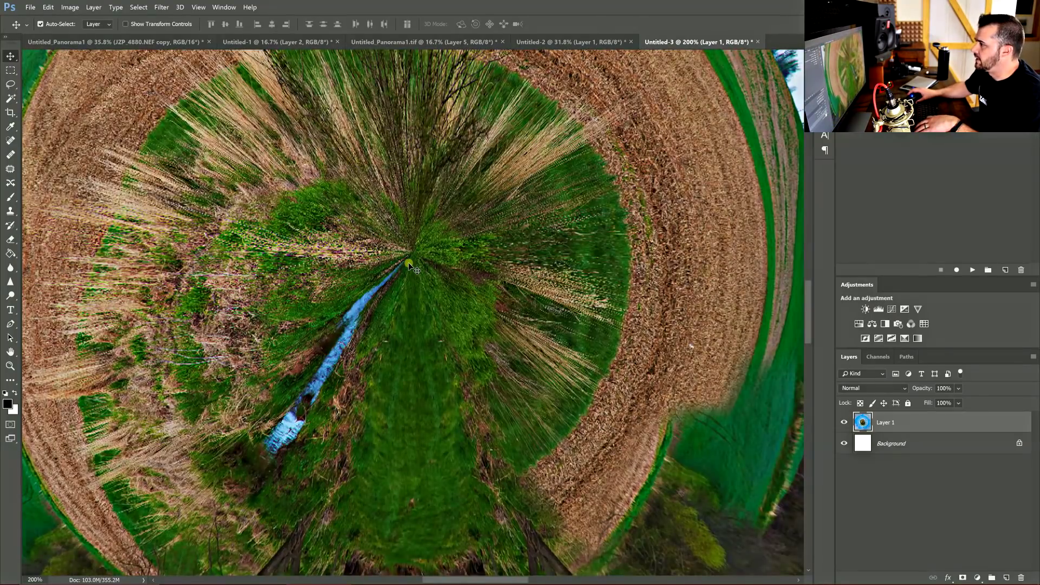
drag(410, 264, 415, 256)
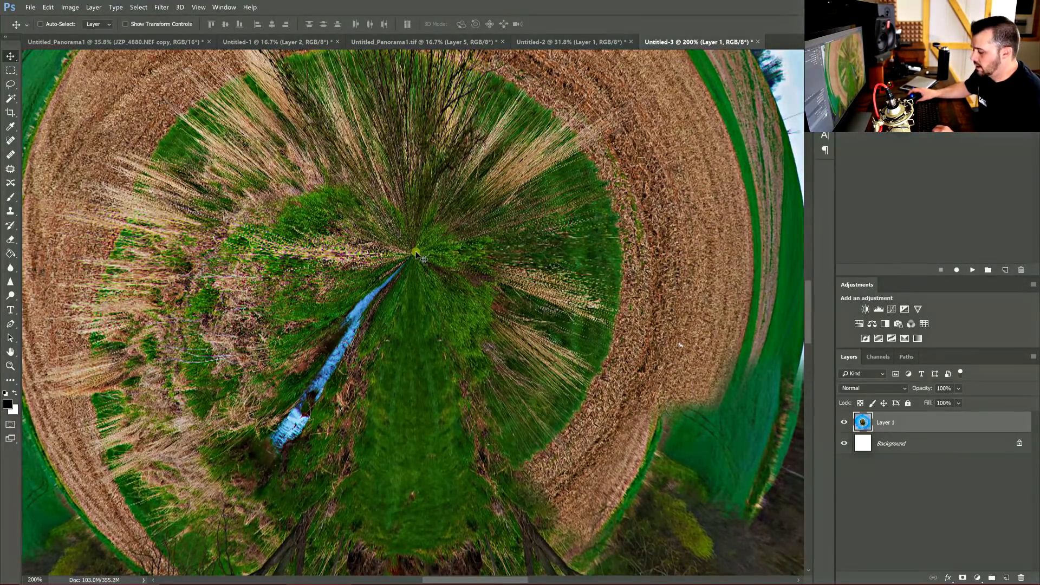
key(ctrl+minus)
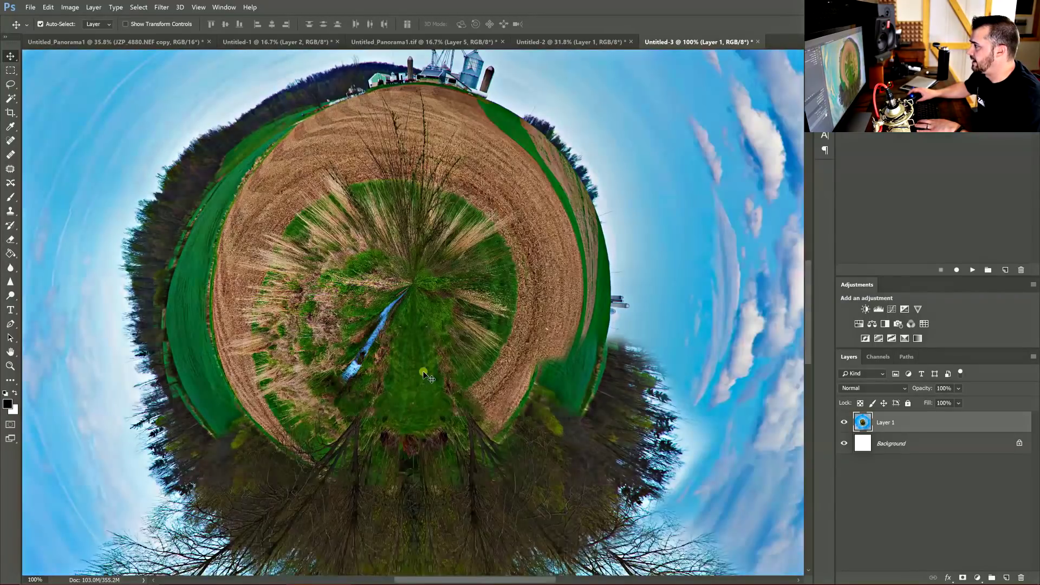
key(ctrl+minus)
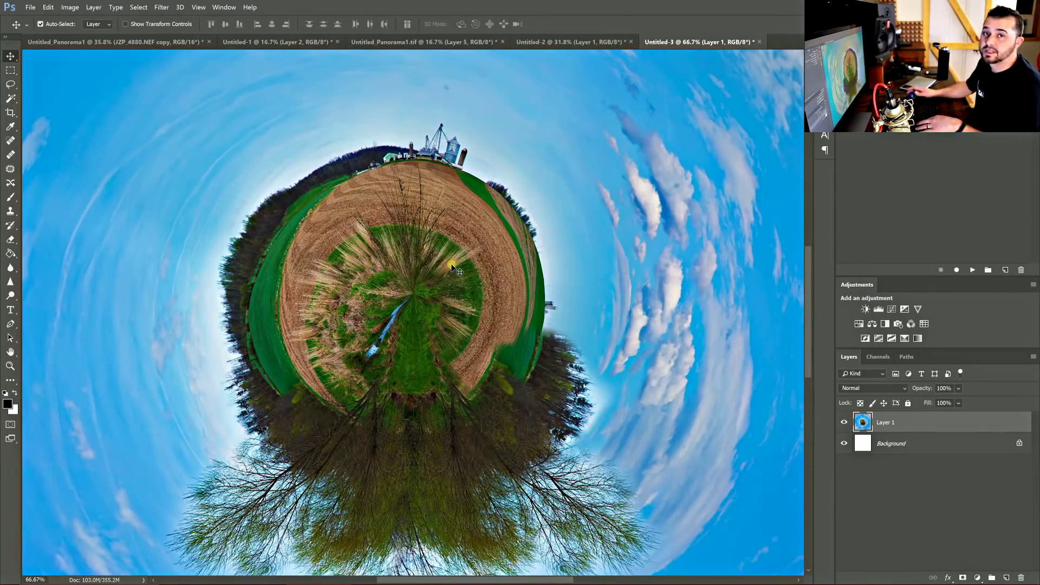
key(ctrl+minus)
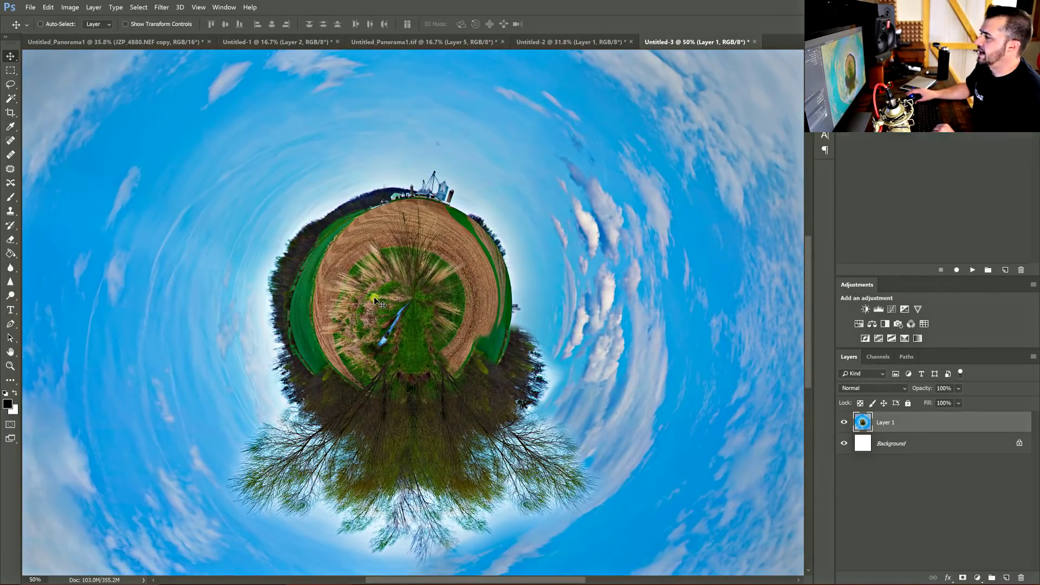
key(ctrl+minus)
key(ctrl+minus)
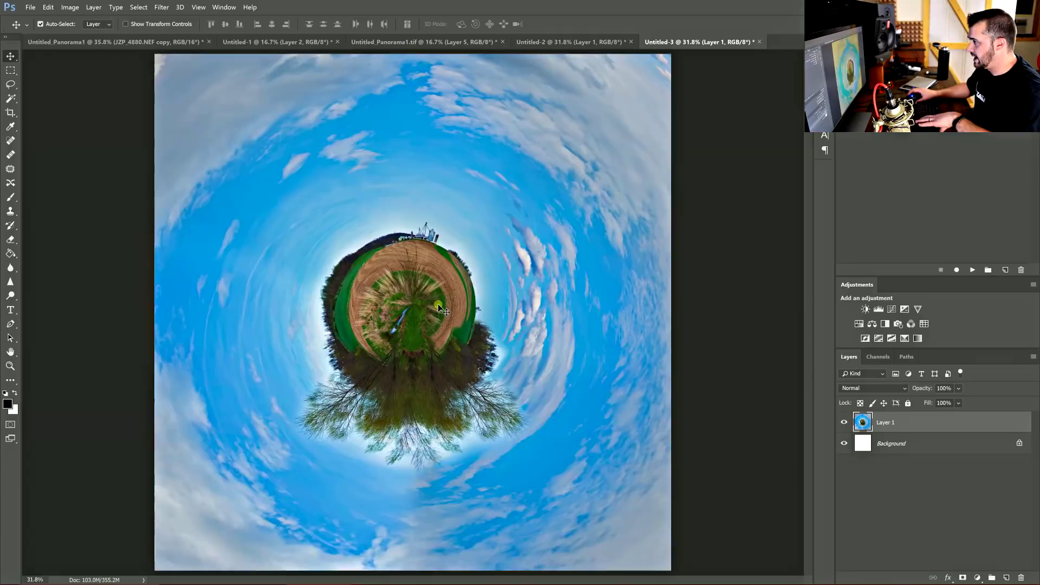